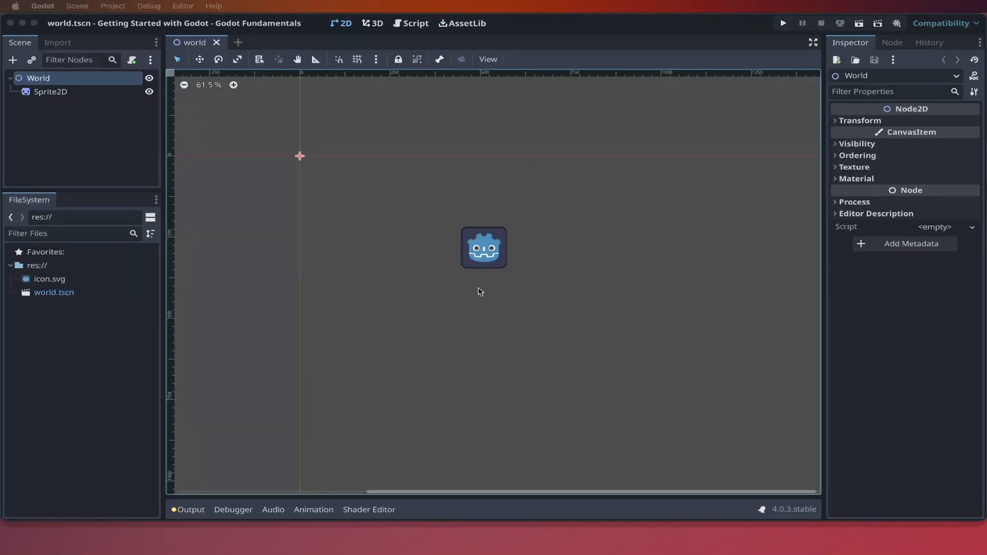
Start a new scene with a CharacterBody2D root node, glancing at its documentation.
left_click(238, 44)
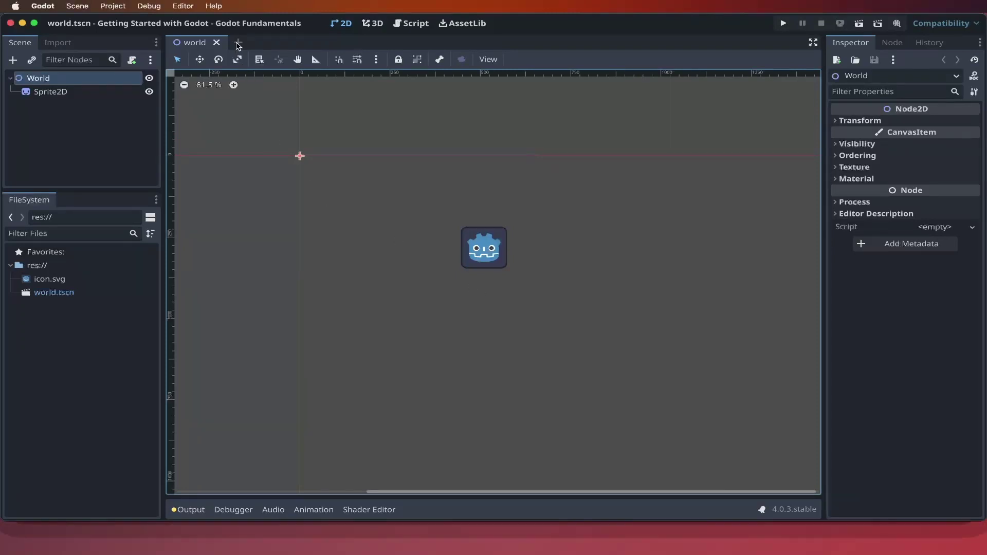
left_click(238, 43)
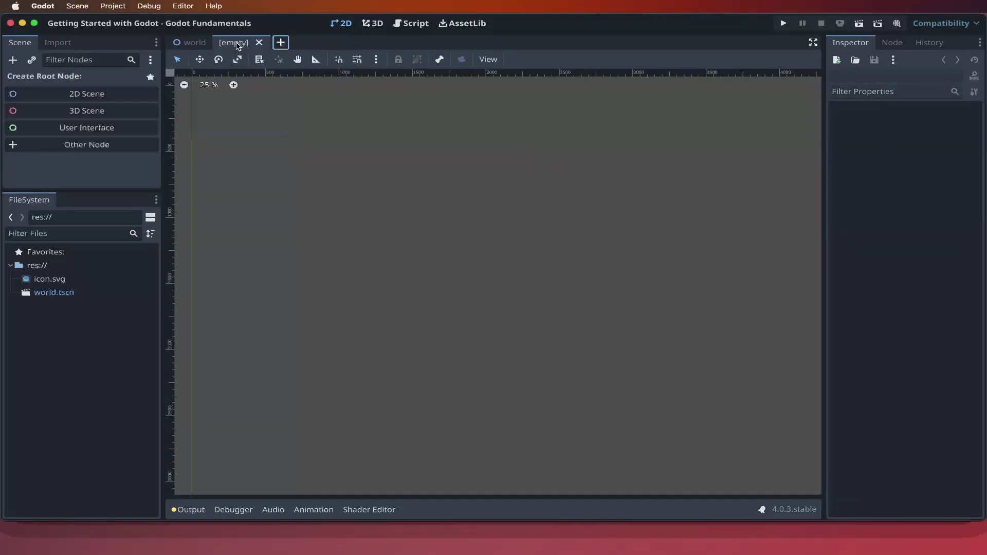
left_click(13, 62)
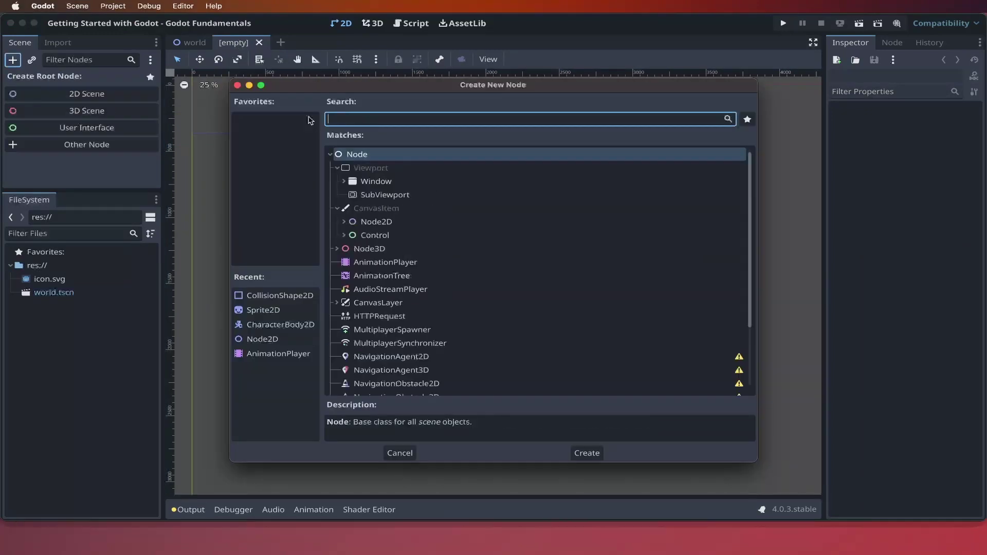
type("Chara")
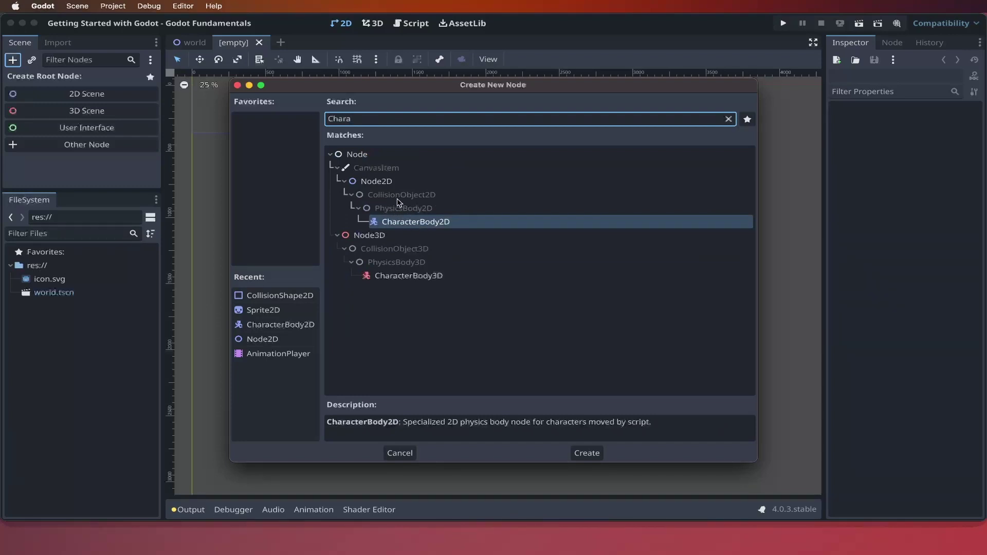
double_click(432, 223)
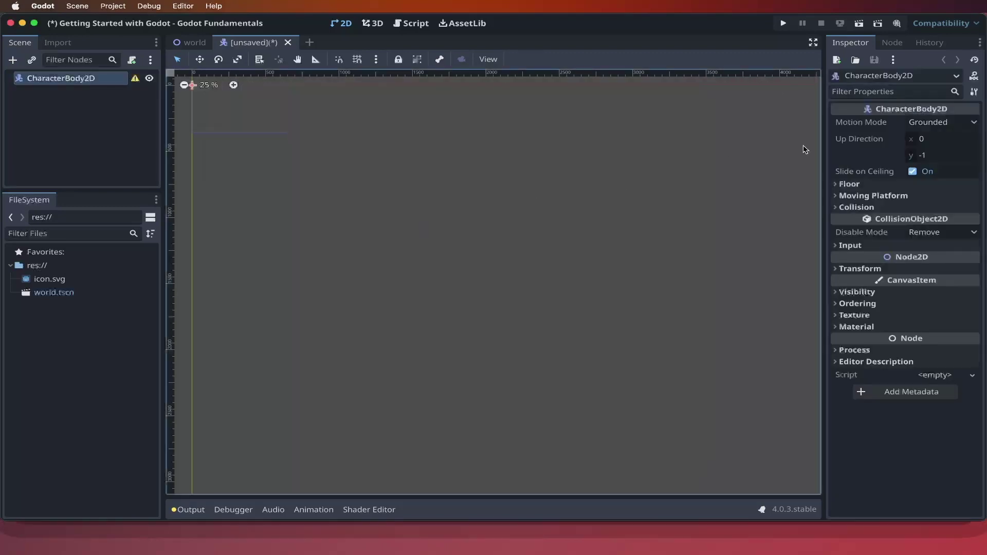
left_click(973, 76)
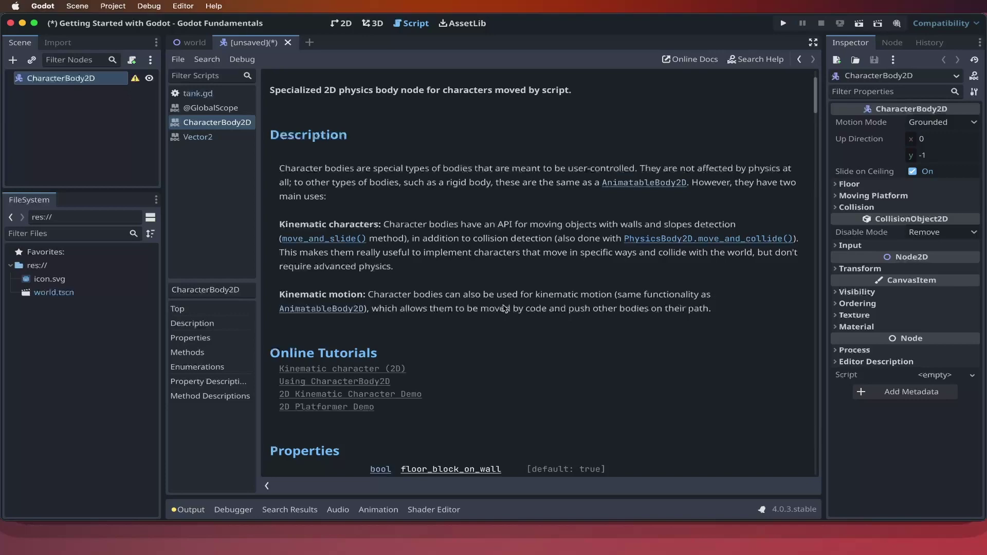
left_click(341, 23)
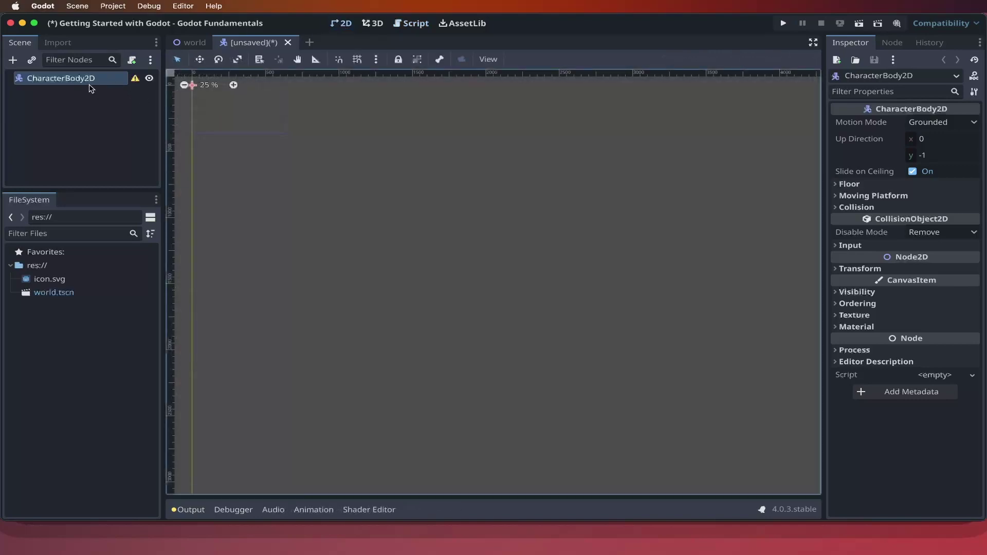
Rename the CharacterBody2D root node to Tank.
right_click(89, 88)
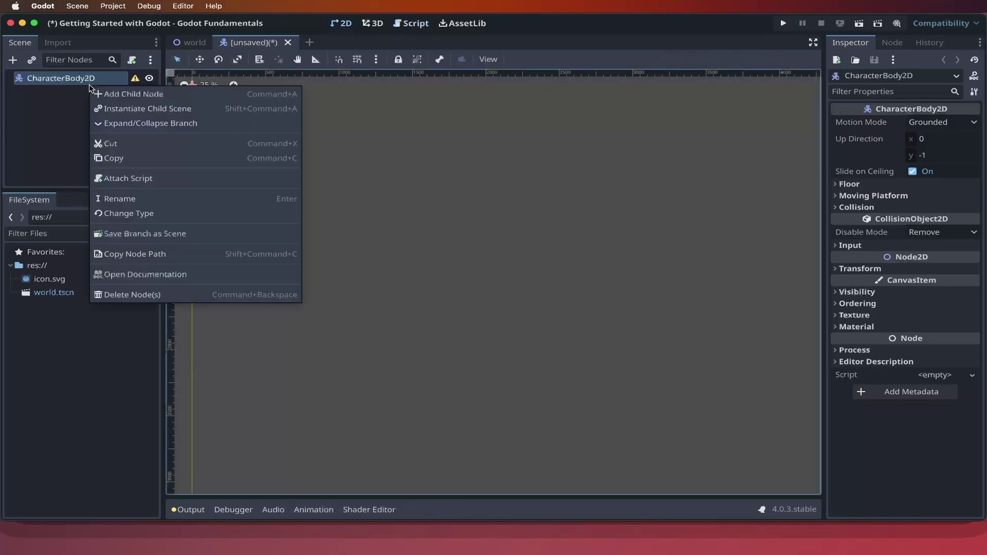
left_click(138, 200)
type("Tank")
key("Return")
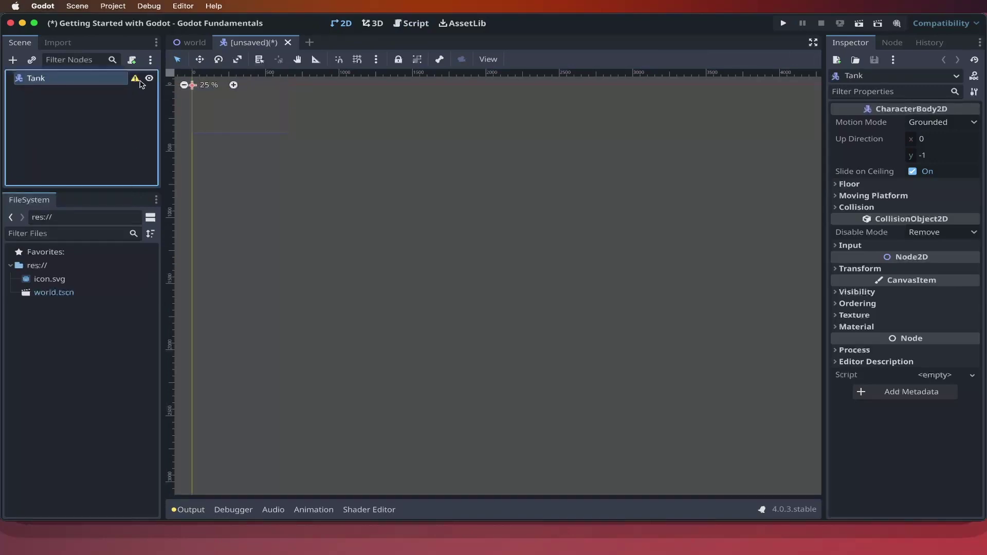
mouse_move(135, 78)
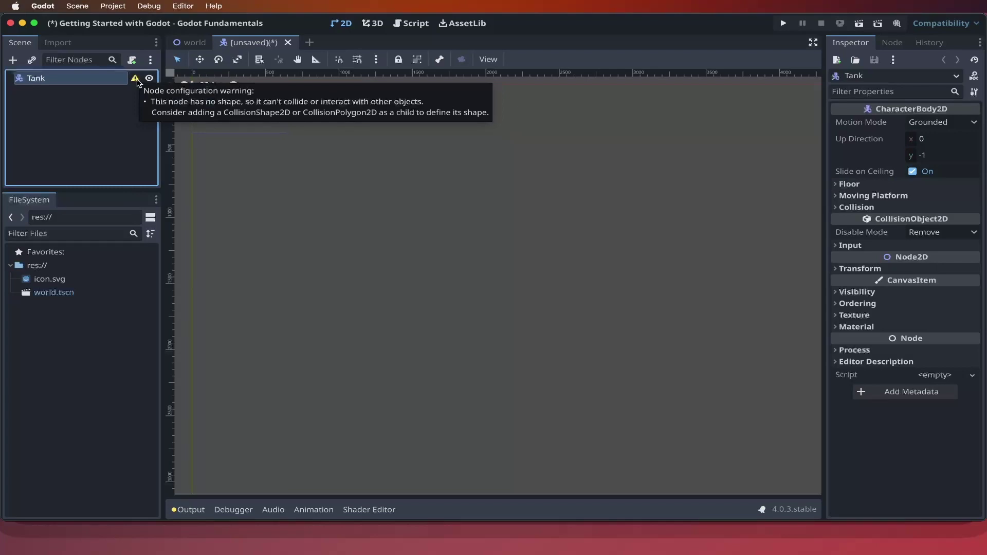
Add a CollisionShape2D child under Tank and give it a new RectangleShape2D.
right_click(85, 81)
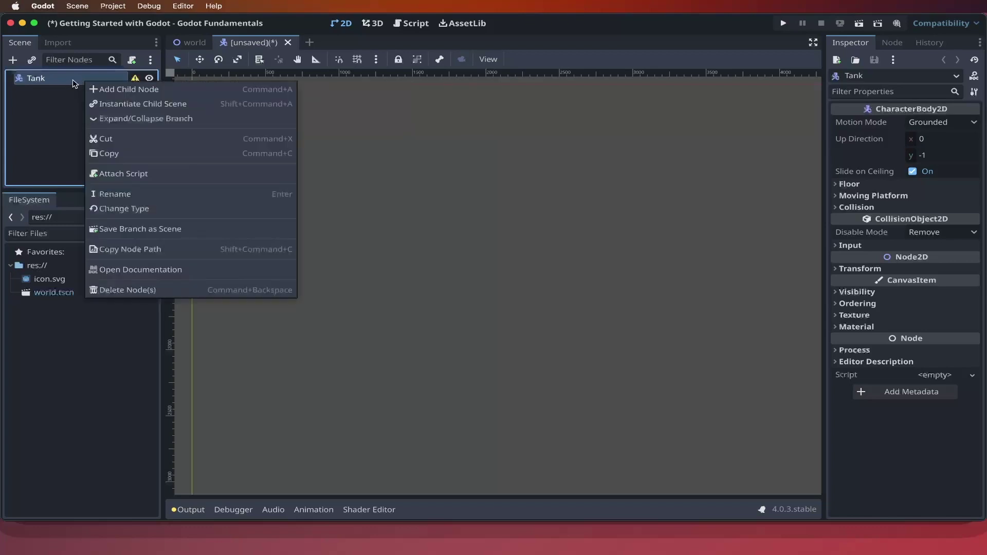
left_click(139, 92)
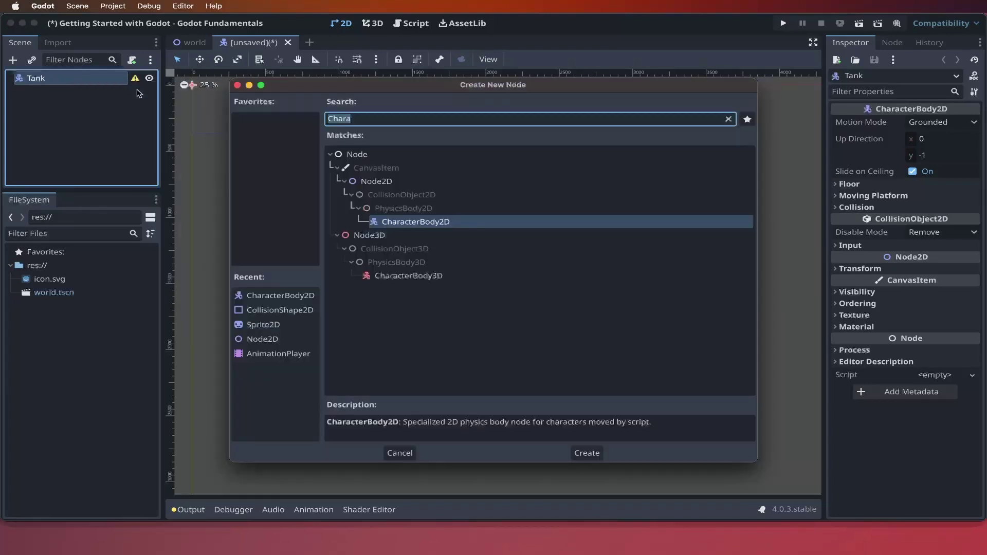
left_click(276, 310)
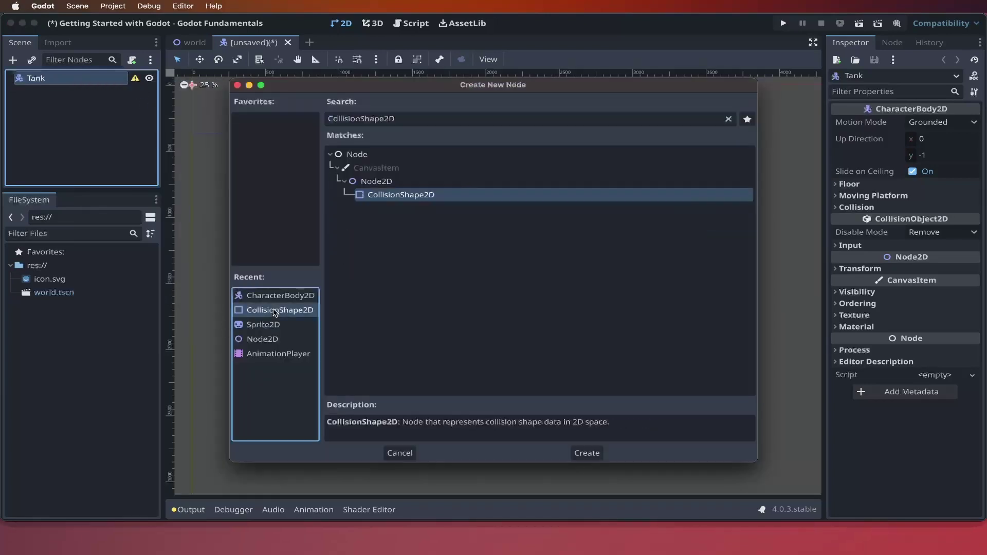
double_click(397, 197)
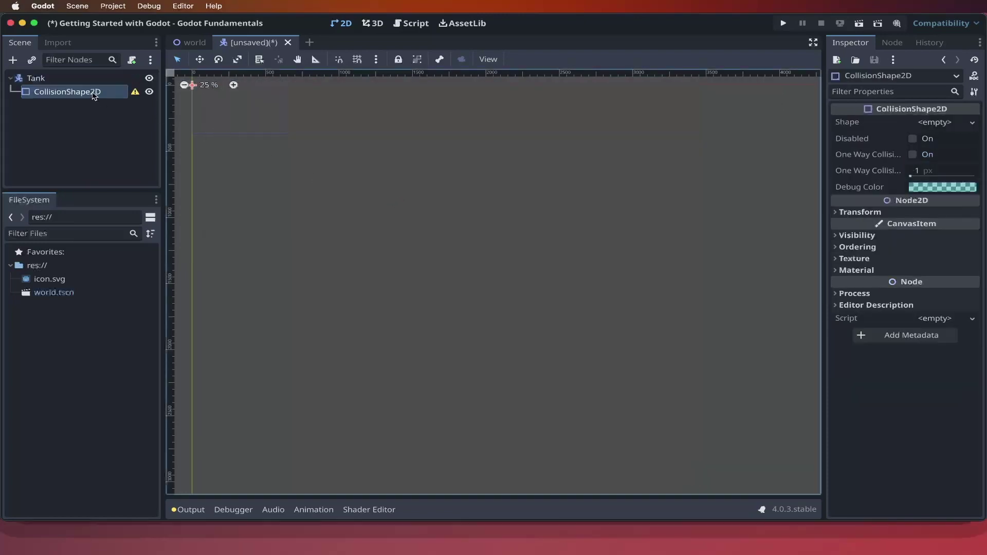
left_click(956, 122)
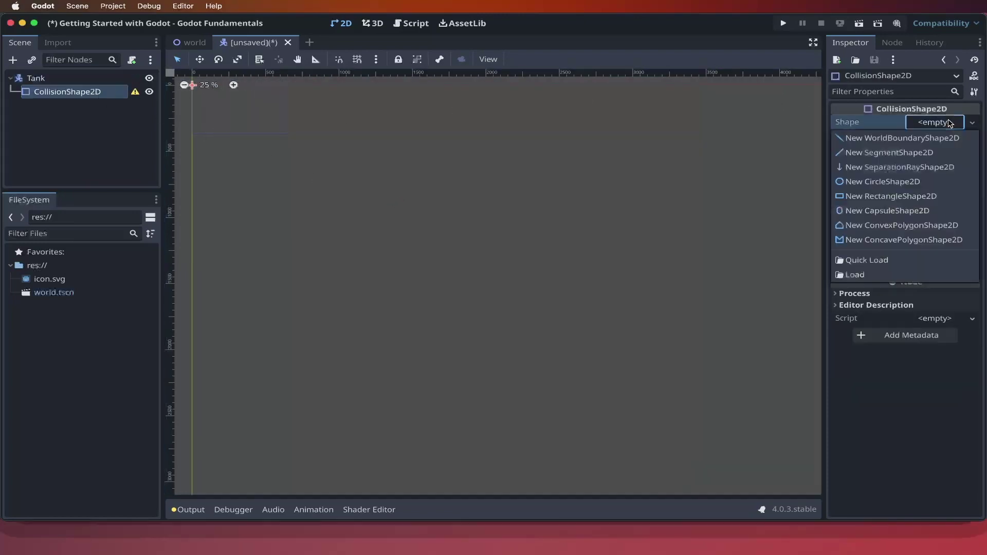
left_click(906, 197)
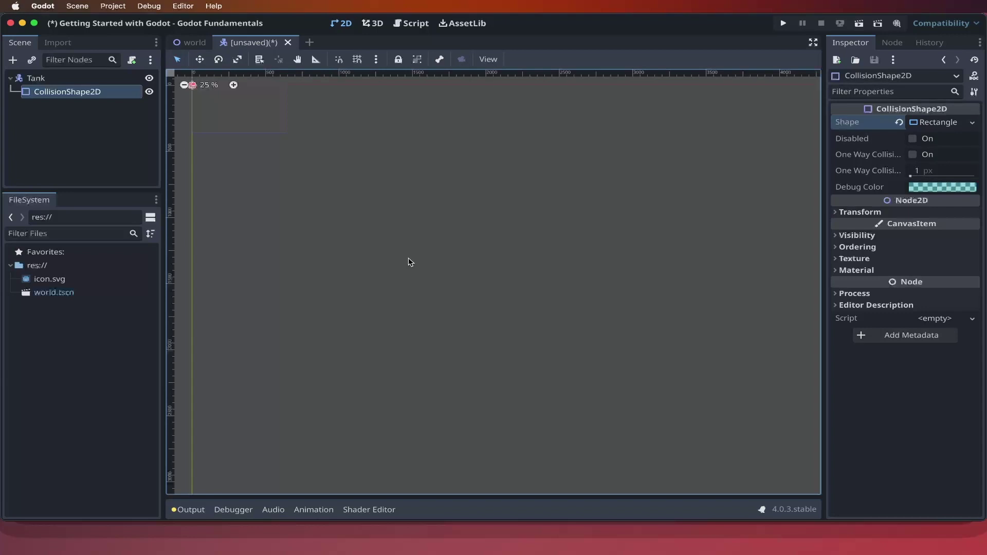
Create the assets and scenes folders in the project root res://.
right_click(44, 268)
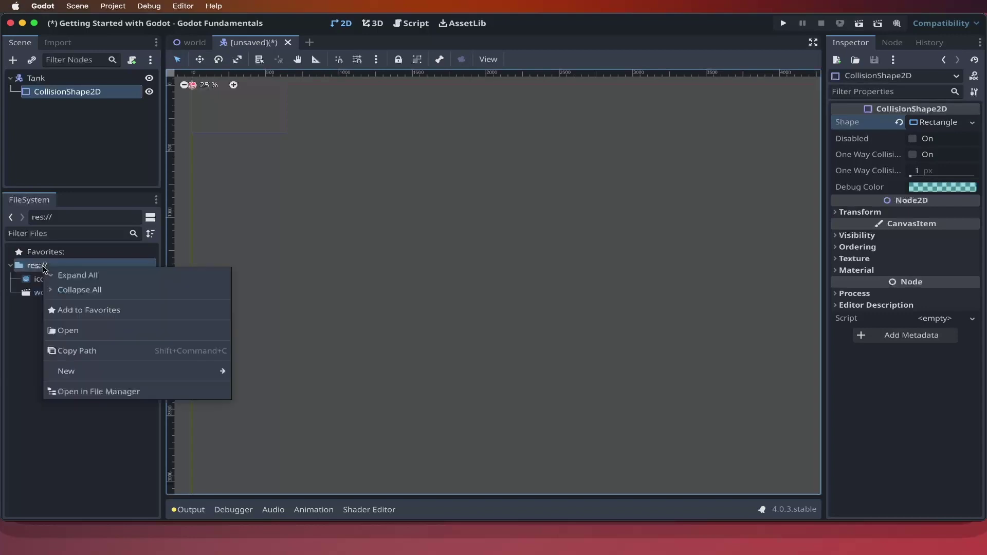
mouse_move(181, 371)
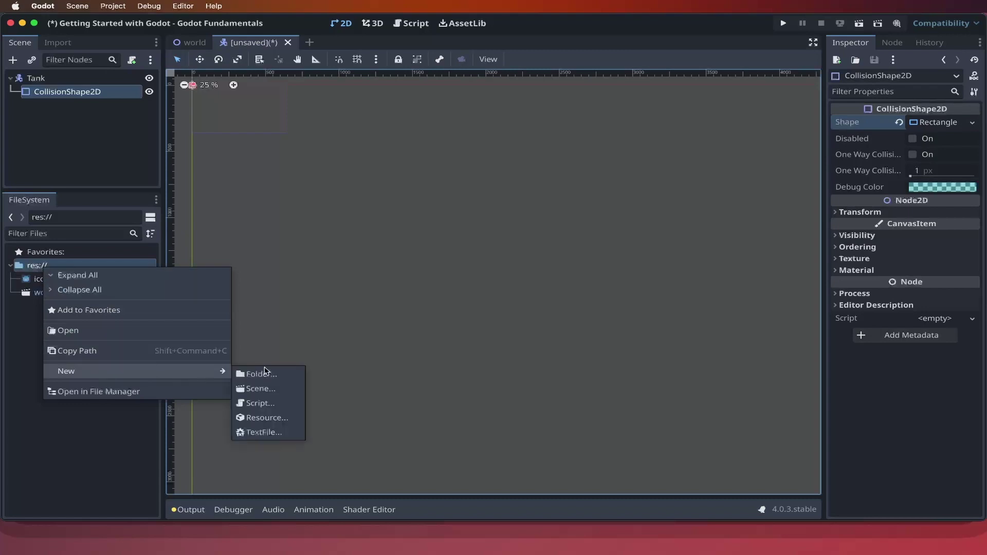
left_click(278, 373)
type("assets")
key("Return")
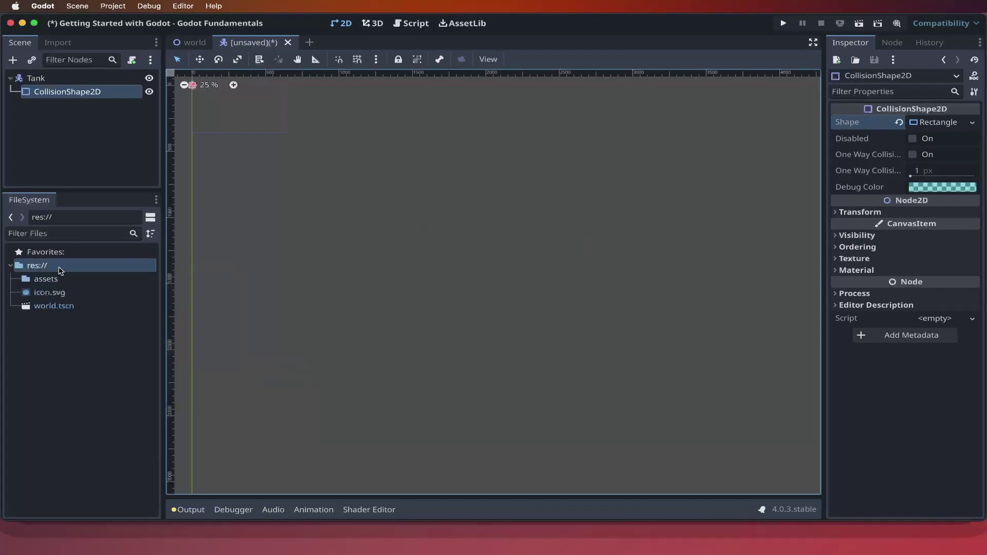
right_click(59, 269)
mouse_move(183, 374)
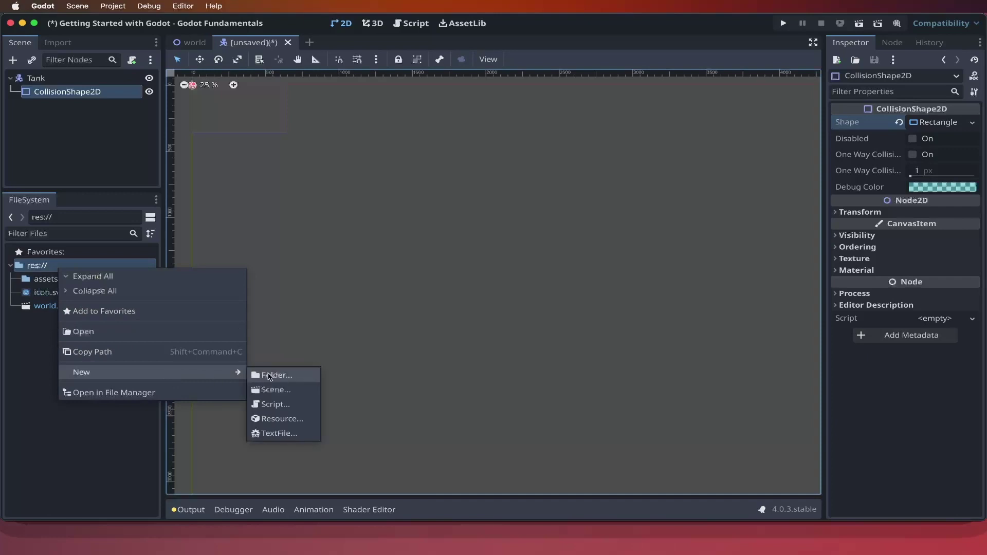
left_click(270, 376)
type("seenes")
key("Return")
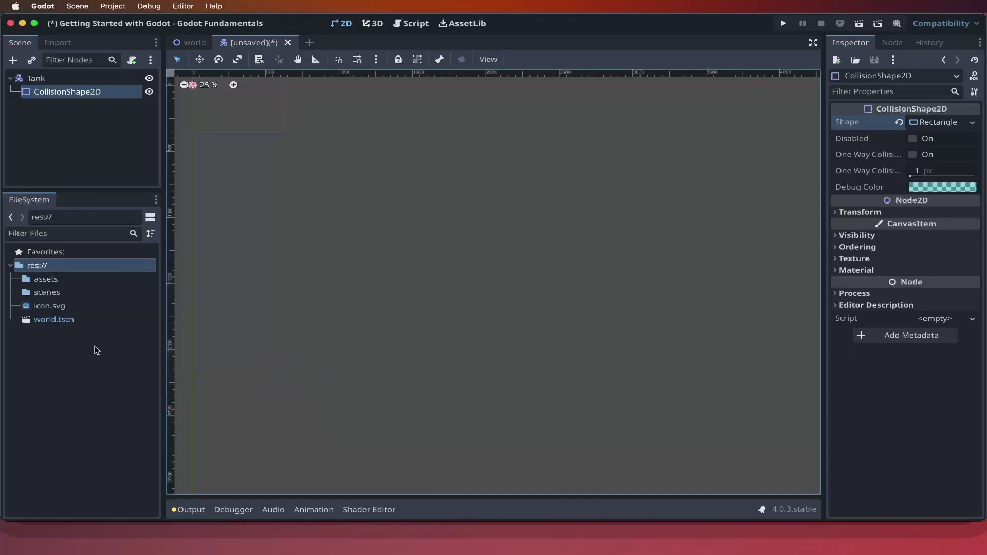
Create a sprites subfolder inside assets and expand assets to show it.
right_click(47, 286)
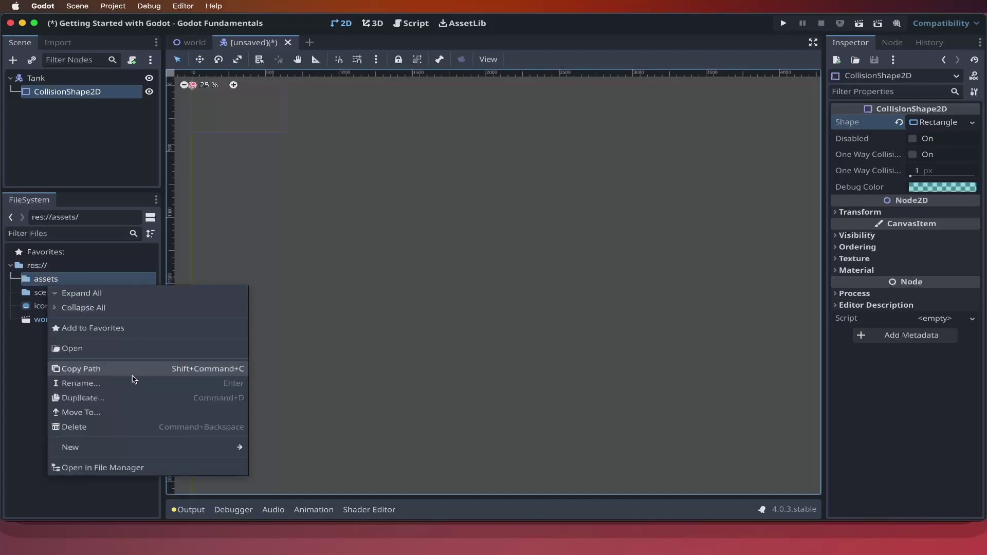
mouse_move(201, 445)
left_click(257, 454)
type("tank")
key("Return")
left_click(18, 283)
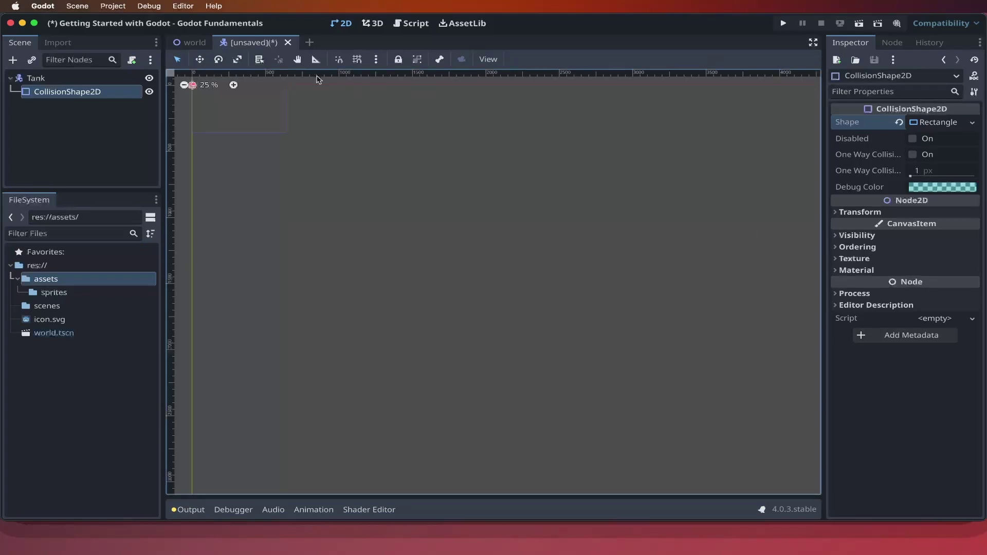
Save the scene as tank.tscn in res://scenes.
right_click(254, 48)
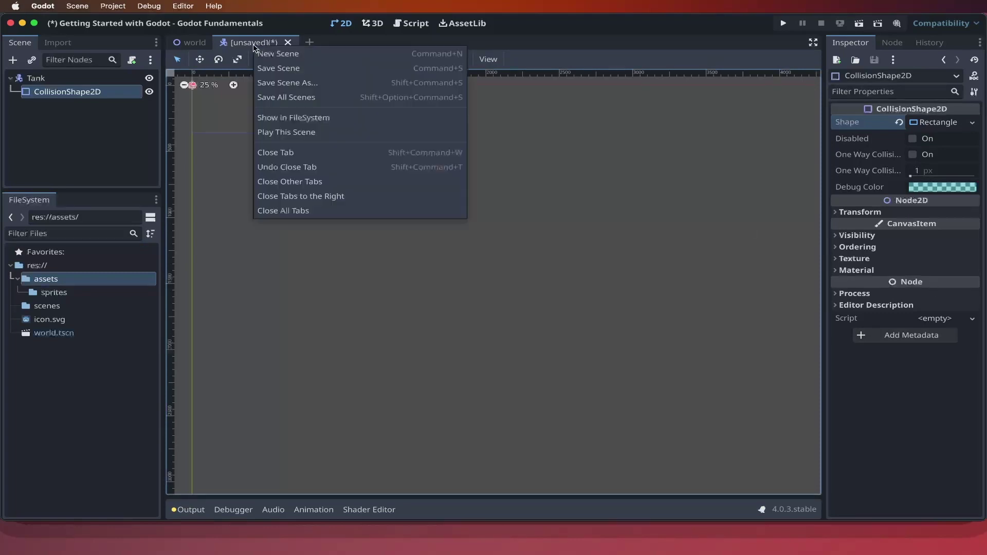
left_click(294, 82)
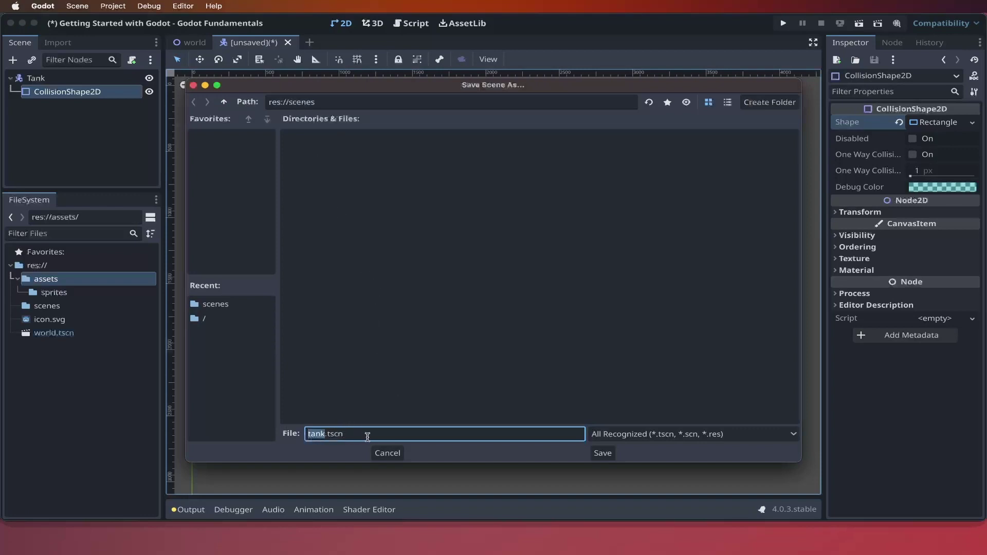
left_click(603, 454)
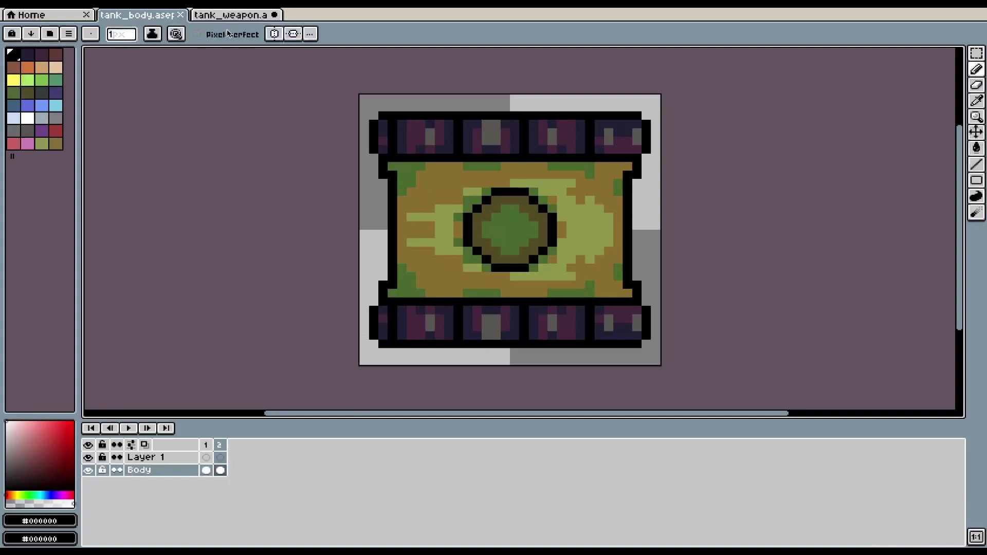
left_click(231, 17)
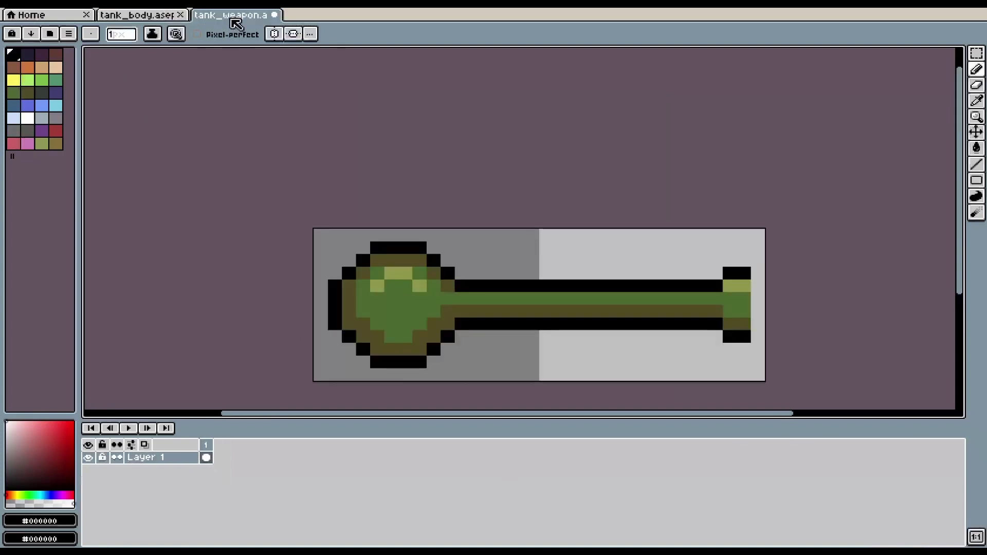
left_click(137, 16)
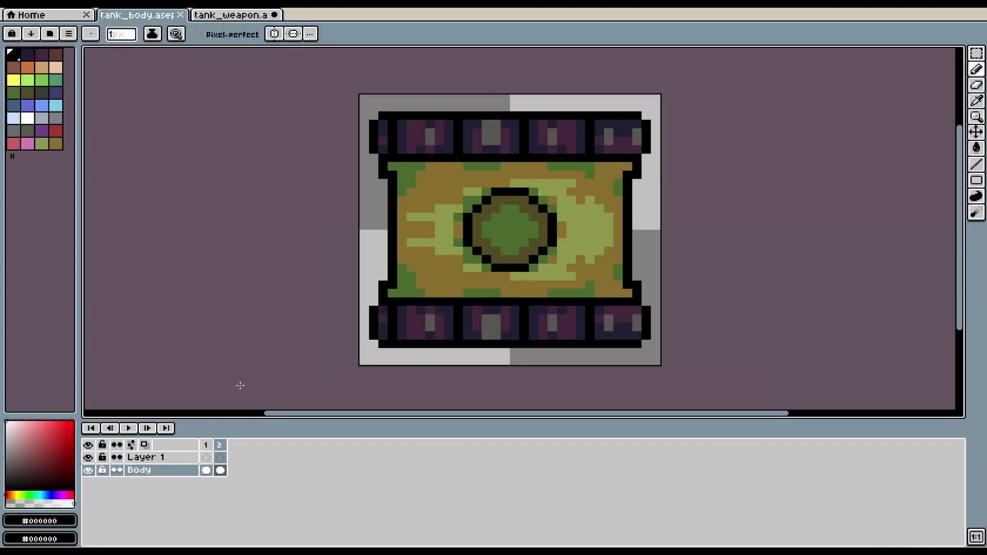
left_click(205, 470)
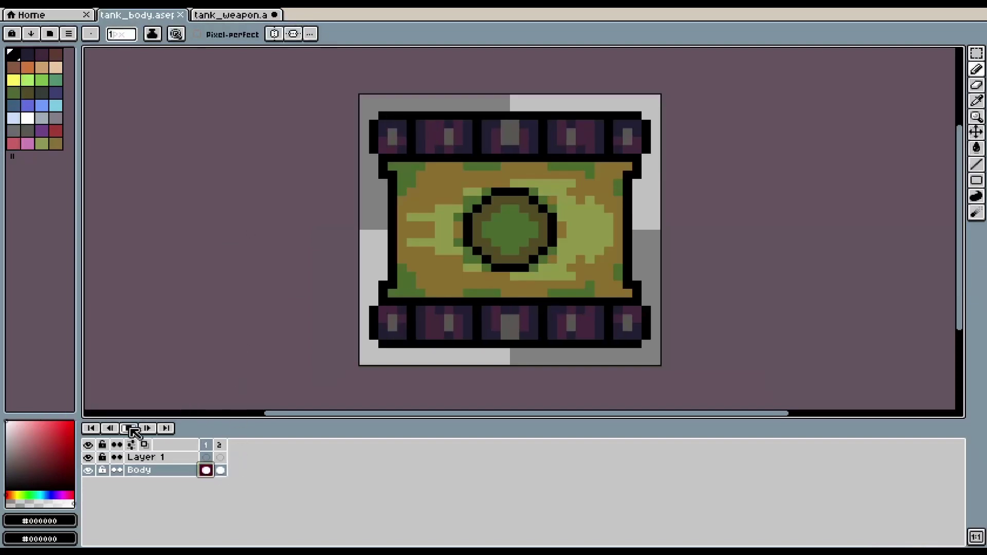
left_click(129, 429)
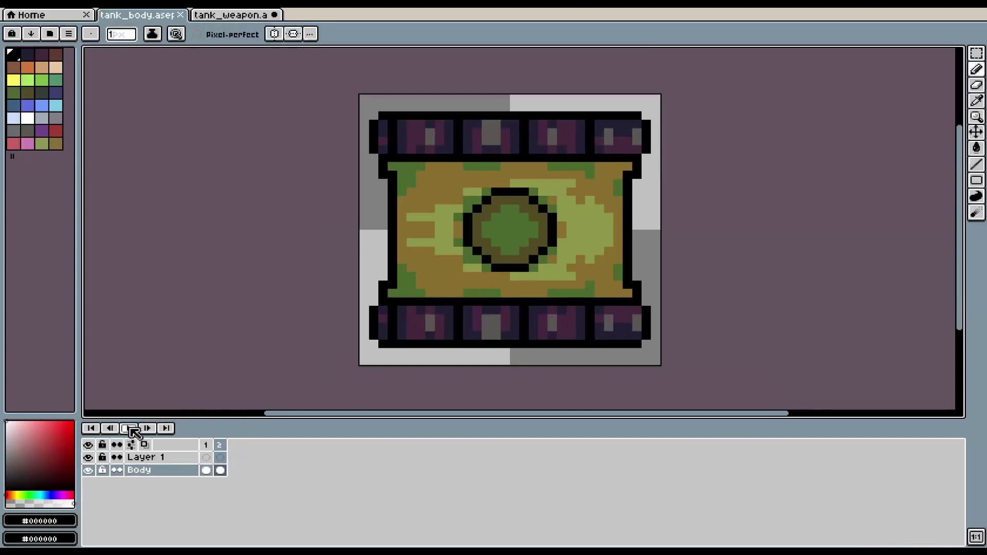
left_click(130, 429)
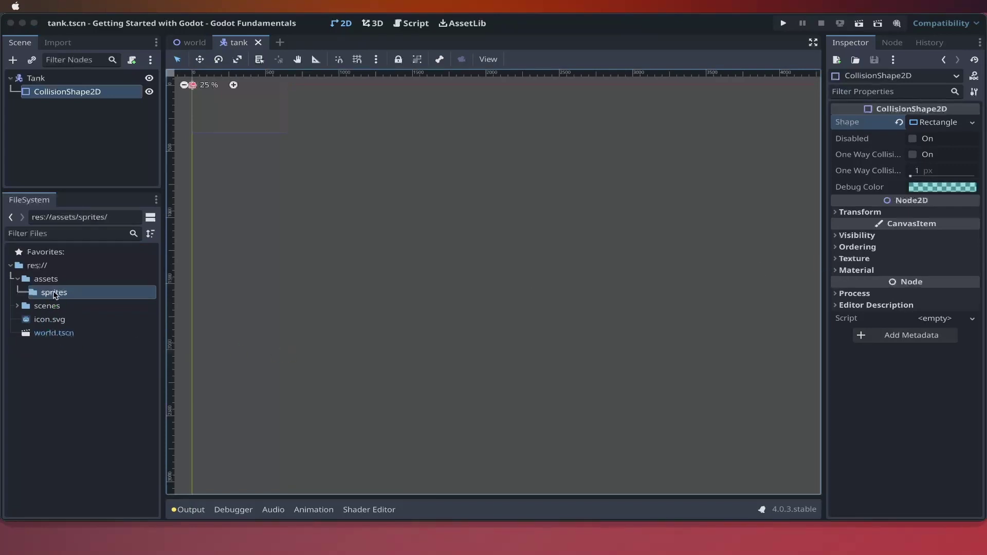
Add a Sprite2D child under Tank and name it BodySprite.
left_click(22, 292)
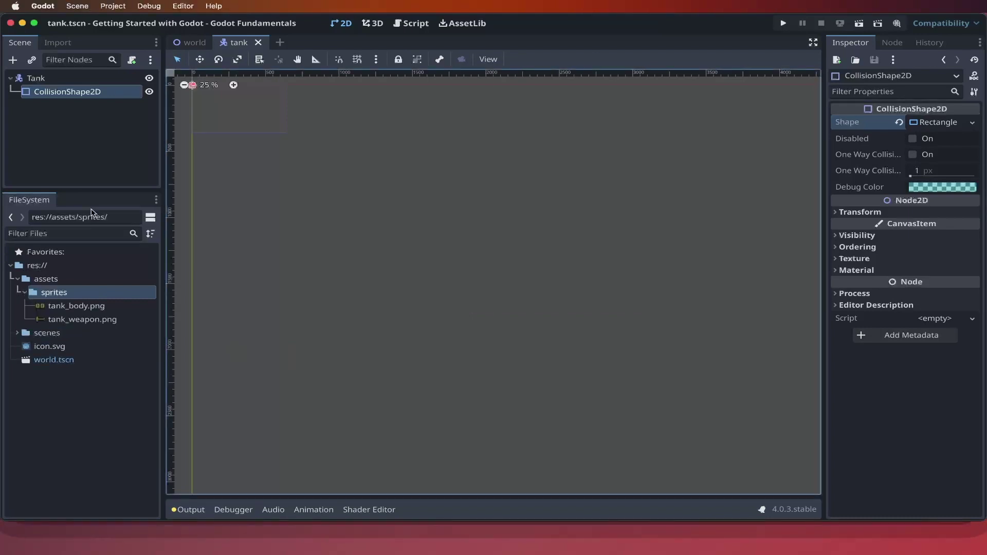
left_click(61, 80)
right_click(60, 80)
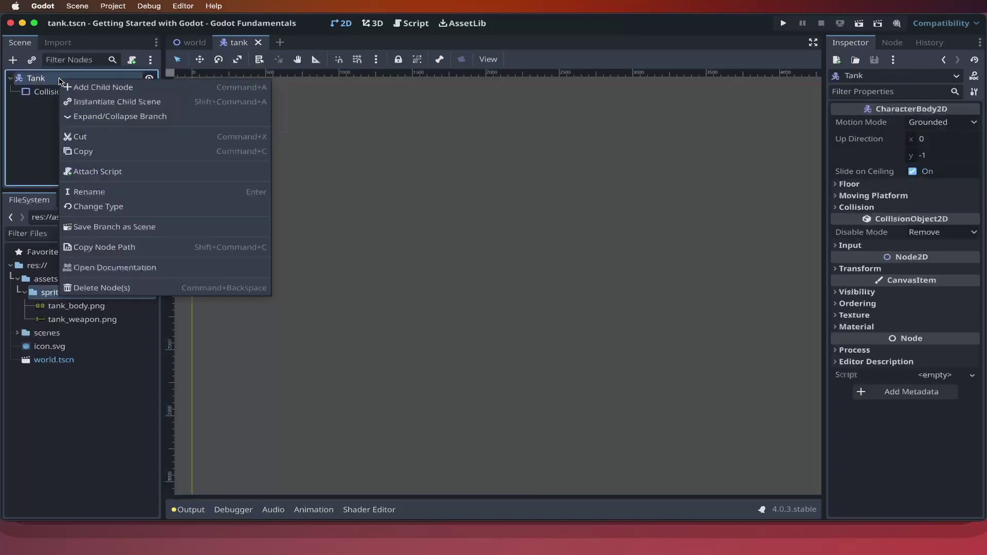
left_click(77, 86)
type("Sprite2D")
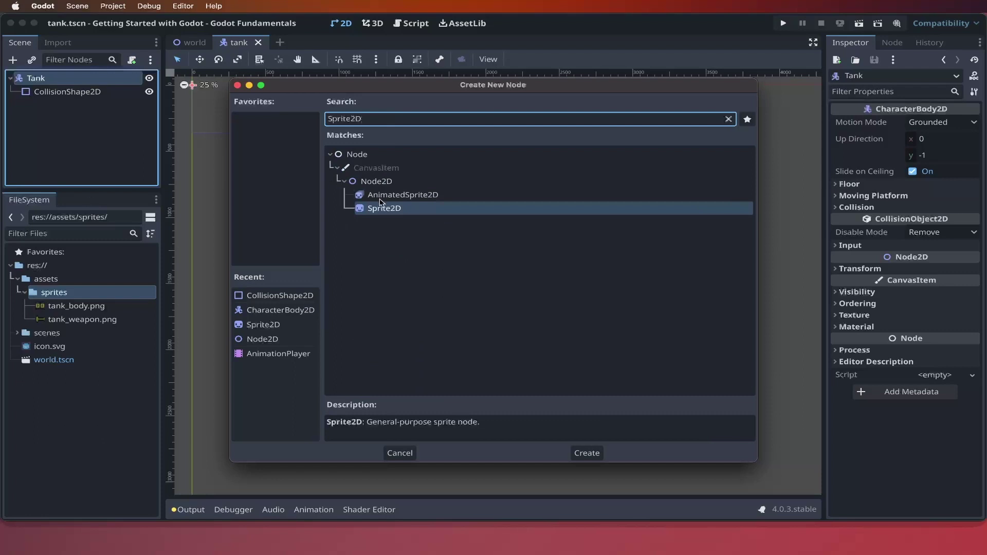
double_click(386, 209)
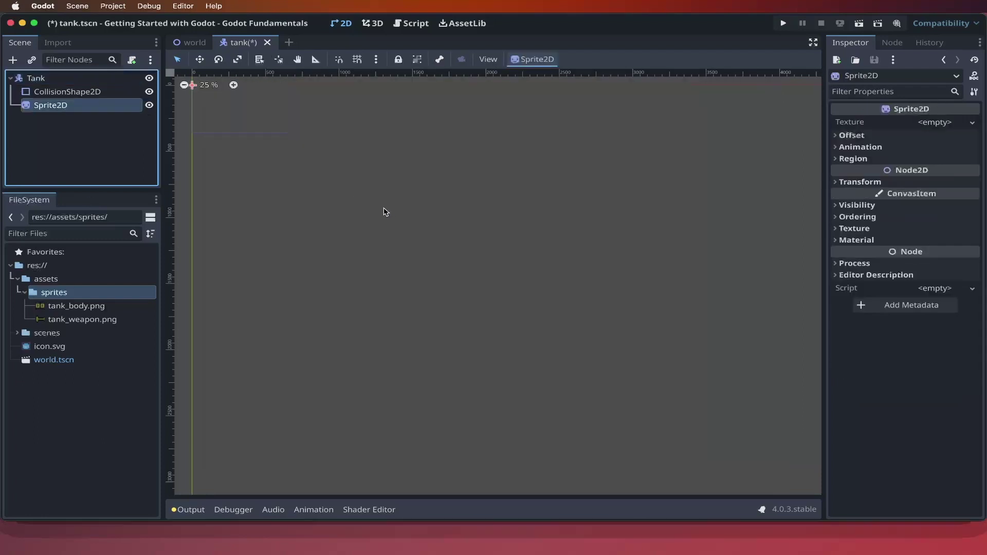
double_click(77, 106)
type("BodySprite")
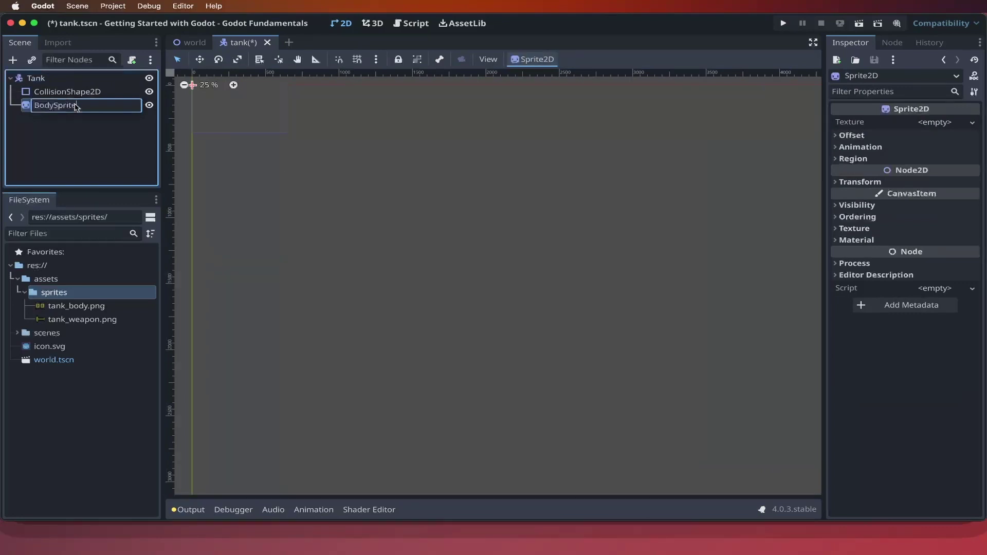
key("Return")
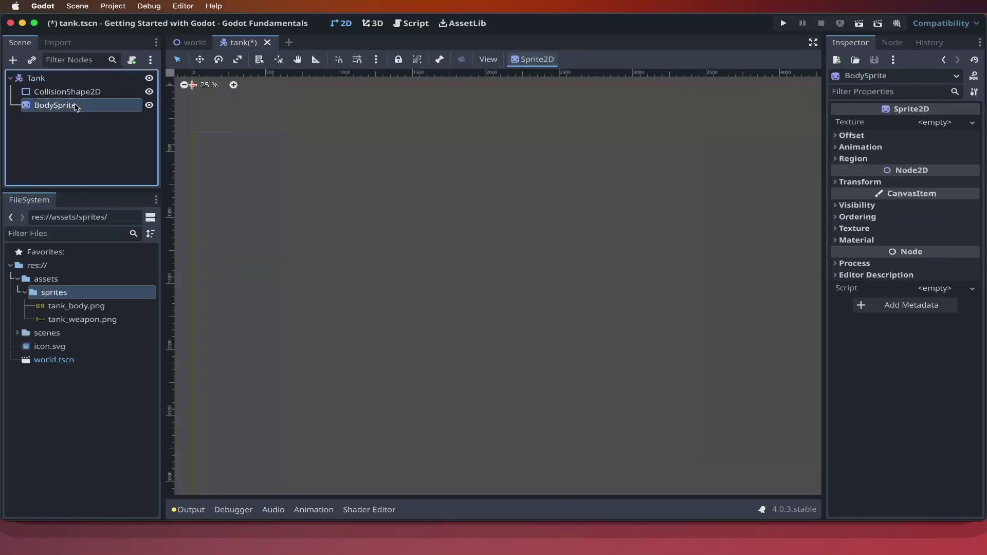
Add a Node2D under Tank with a Sprite2D child inside it.
right_click(58, 77)
left_click(87, 87)
type("Node2D")
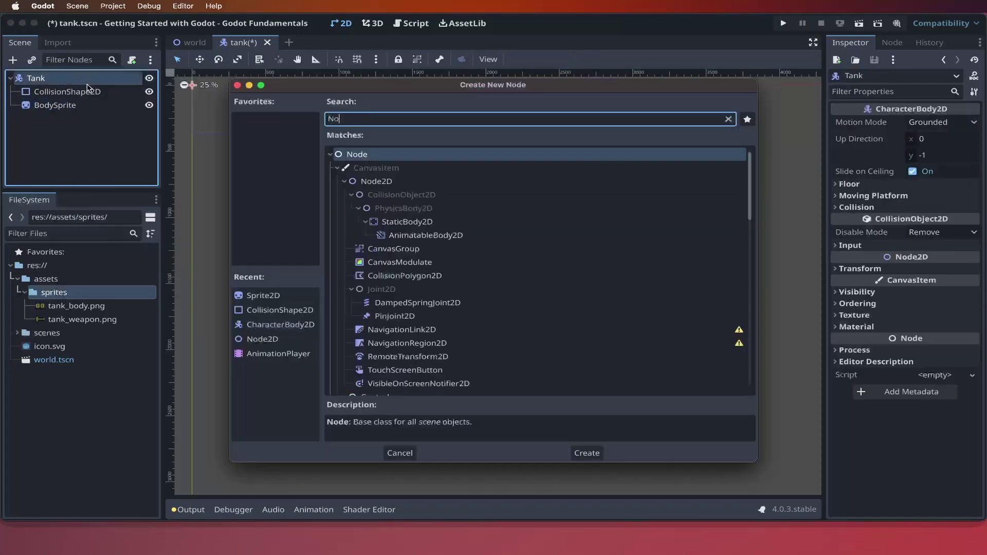
double_click(382, 185)
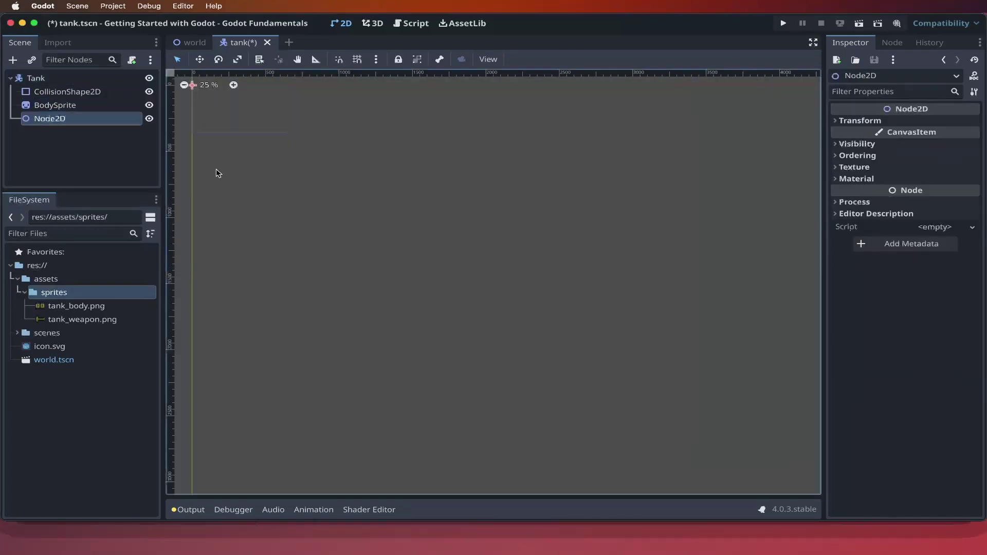
right_click(69, 120)
left_click(94, 128)
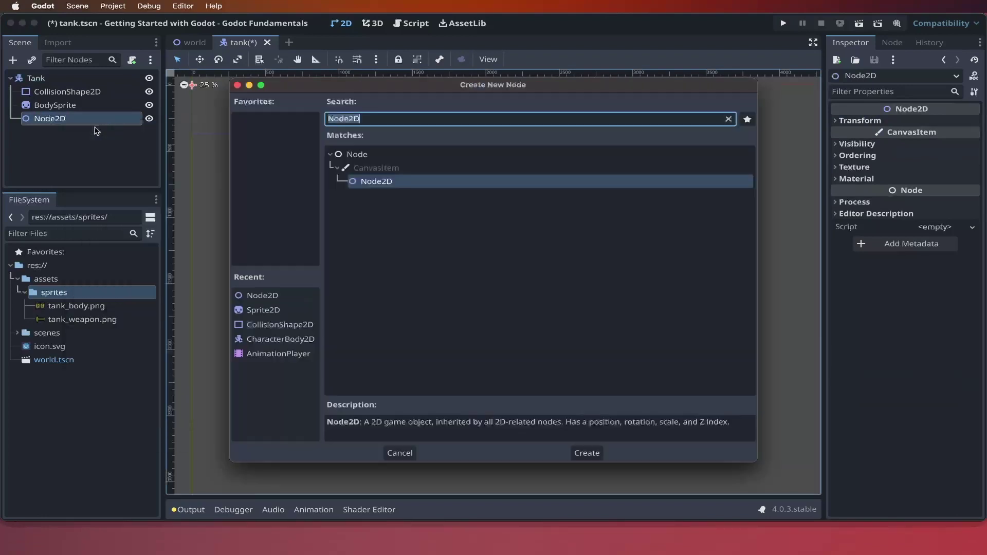
type("Sprite2")
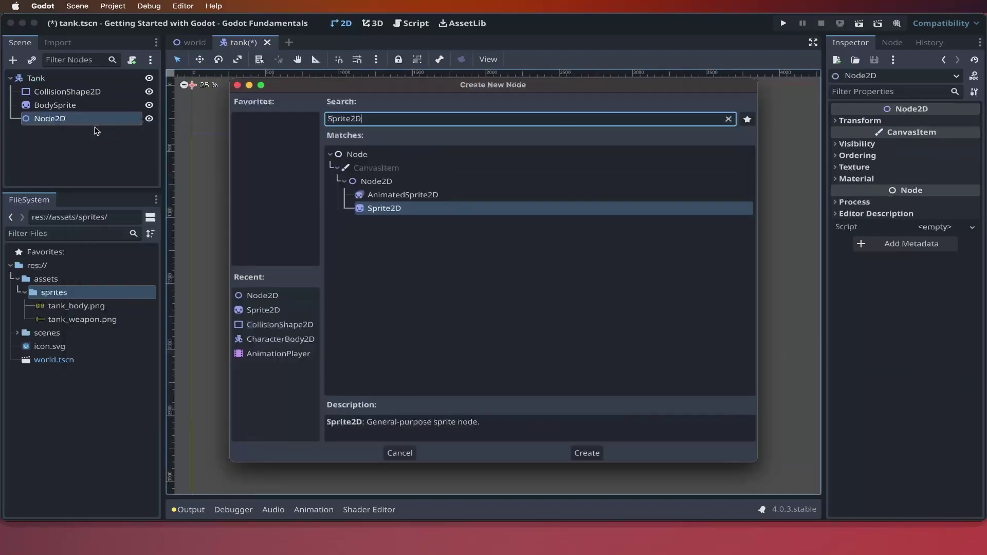
type("D")
key("Return")
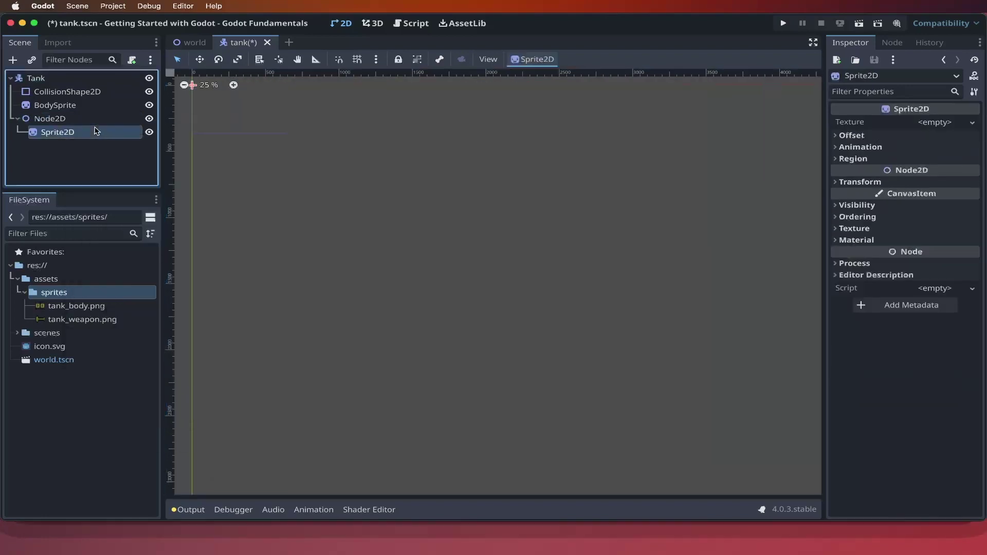
Rename the Node2D to Weapon and its sprite to WeaponSprite.
right_click(57, 122)
left_click(112, 233)
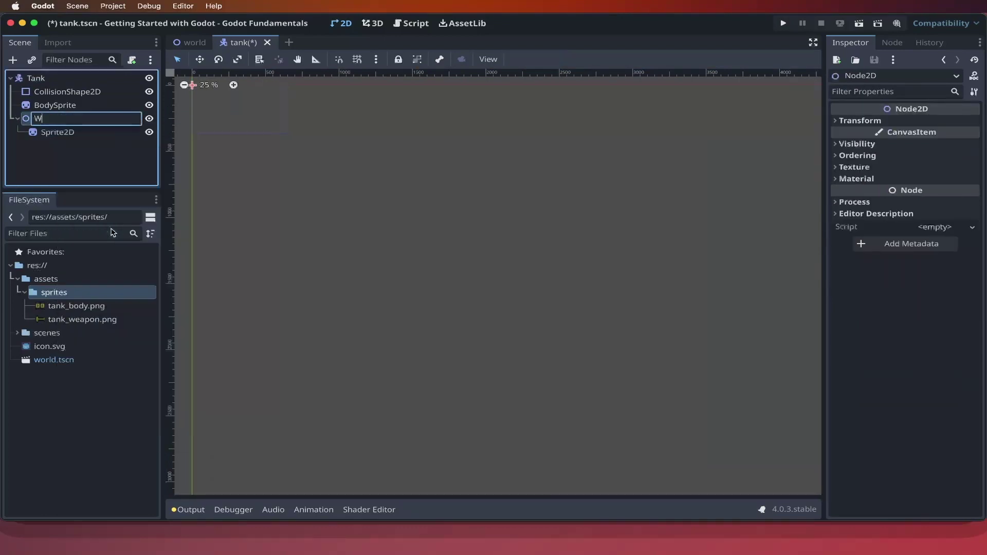
type("Weapon")
key("Return")
right_click(60, 134)
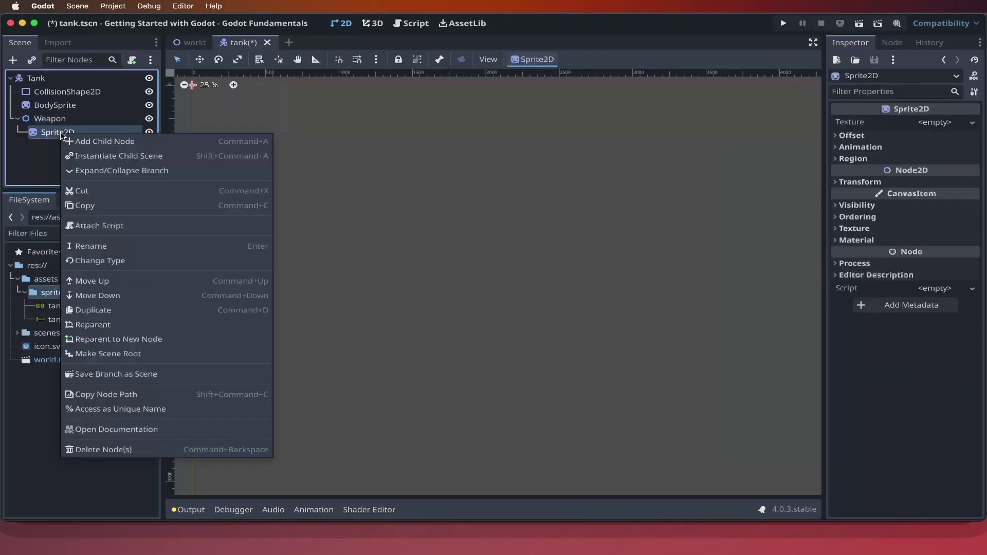
left_click(107, 247)
type("Weapn")
key("BackSpace")
type("onSprite")
key("Return")
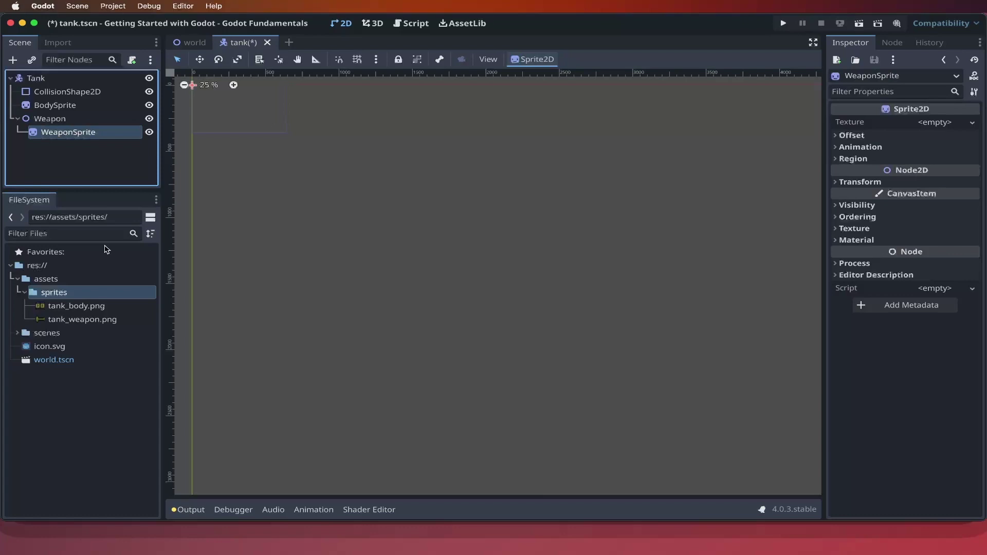
Assign tank_body.png to BodySprite and tank_weapon.png to WeaponSprite as textures.
left_click(77, 106)
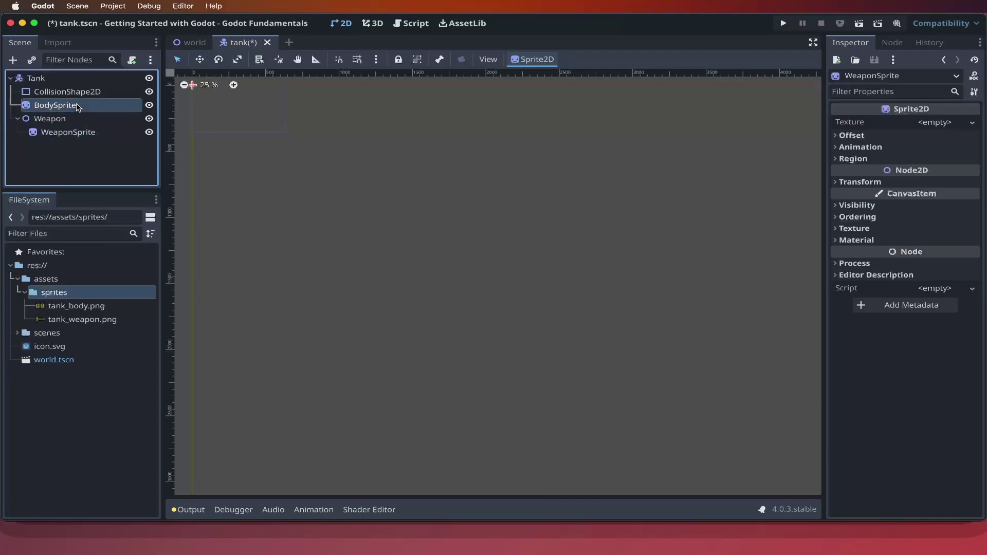
left_click(96, 309)
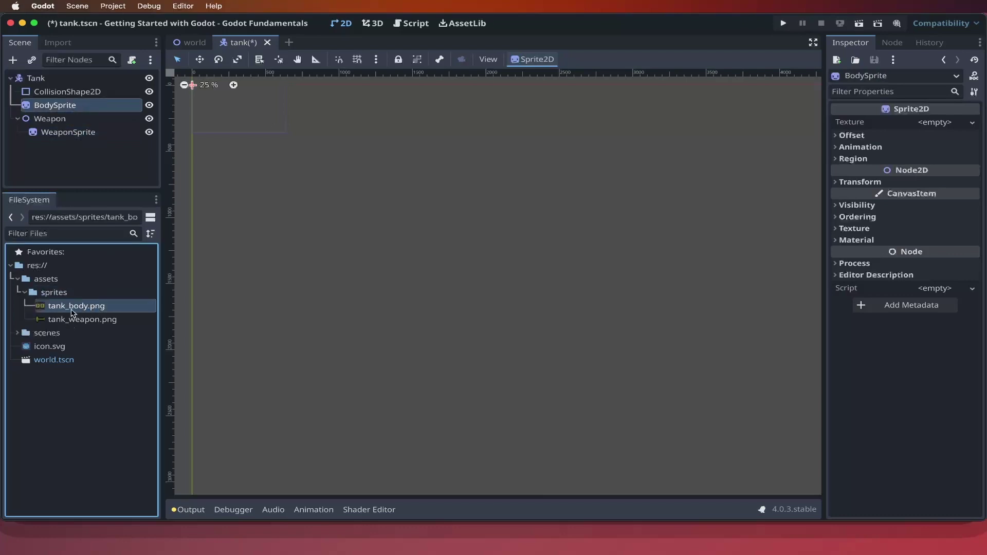
left_click_drag(94, 309, 944, 126)
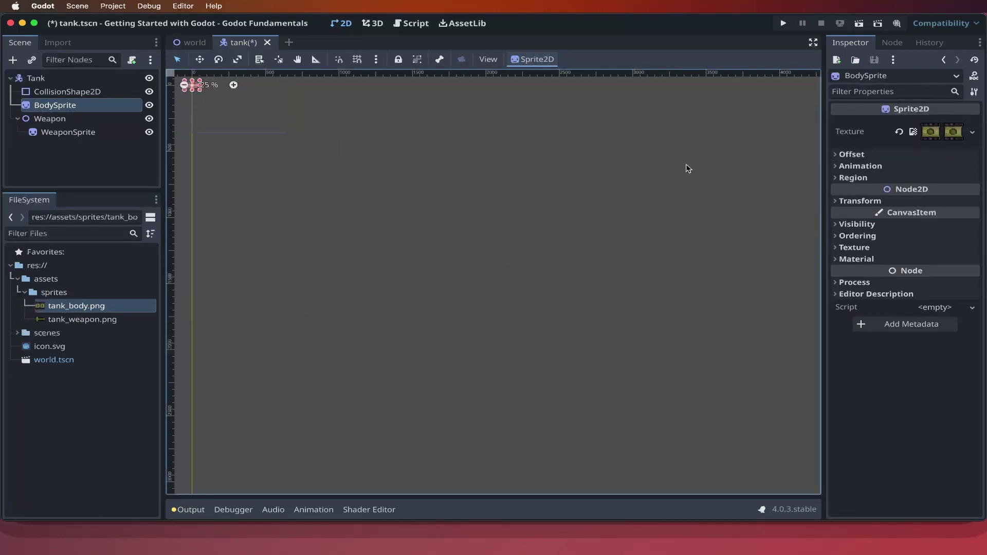
left_click(72, 134)
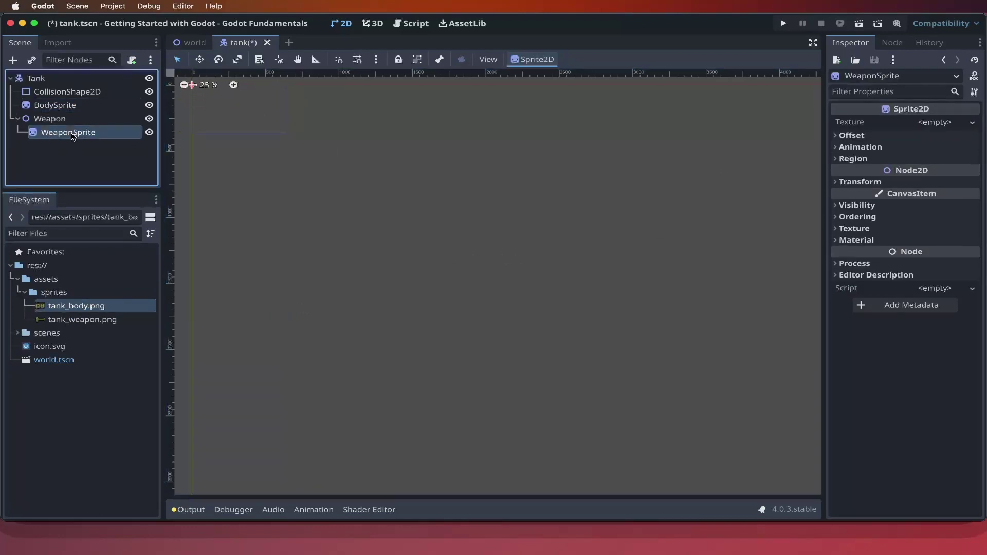
left_click_drag(87, 320, 931, 124)
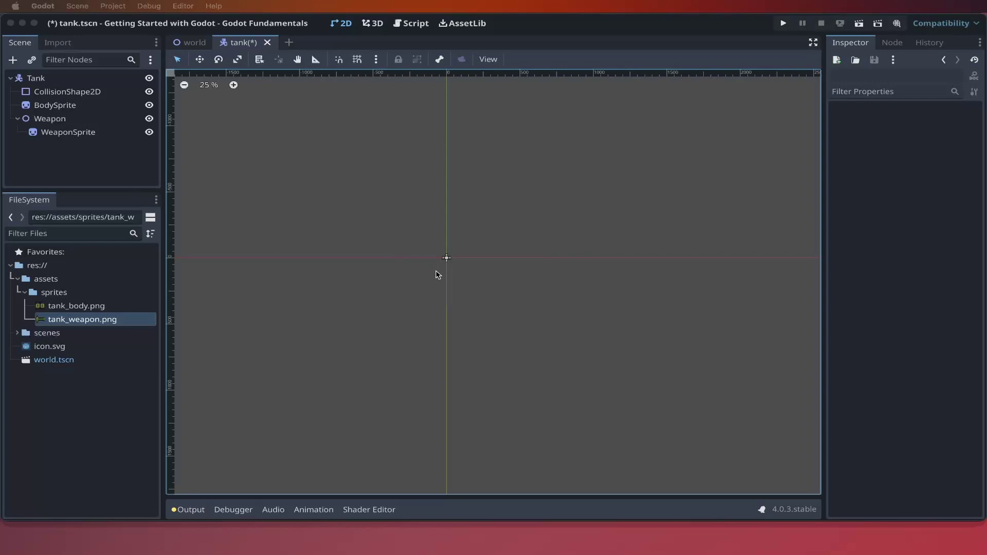
scroll(436, 274, "up", 10)
scroll(520, 218, "up", 5)
scroll(520, 219, "right", 4)
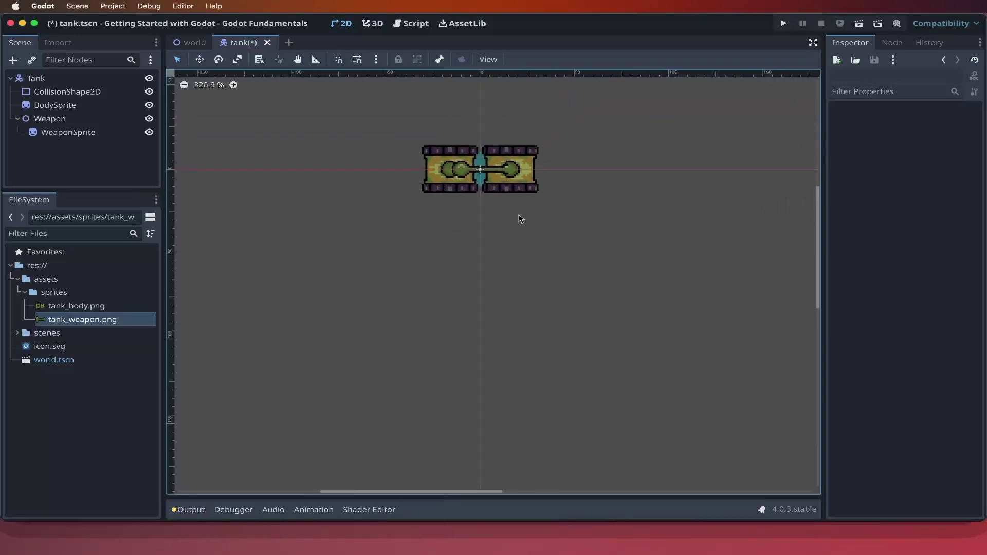
scroll(521, 219, "up", 3)
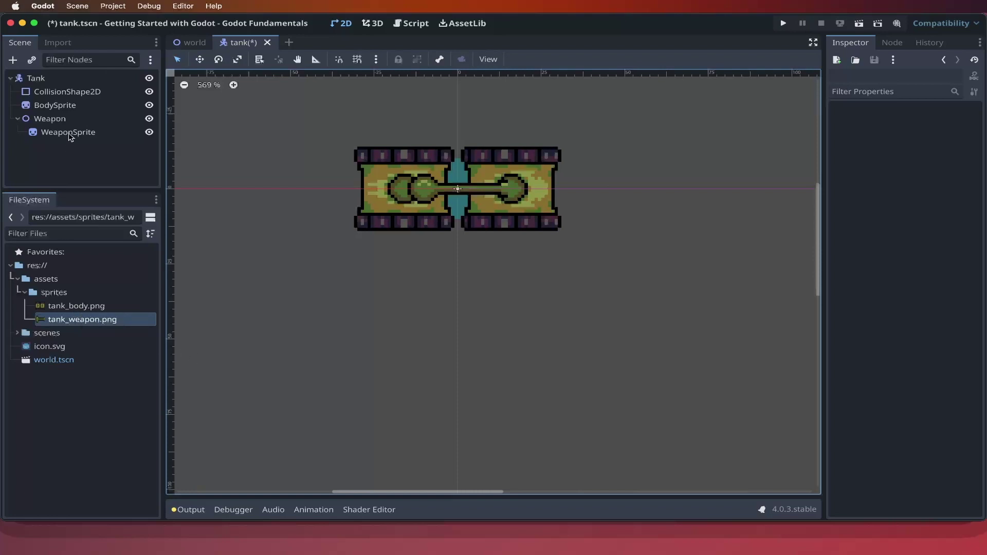
Set BodySprite's Animation Hframes to 2.
left_click(73, 108)
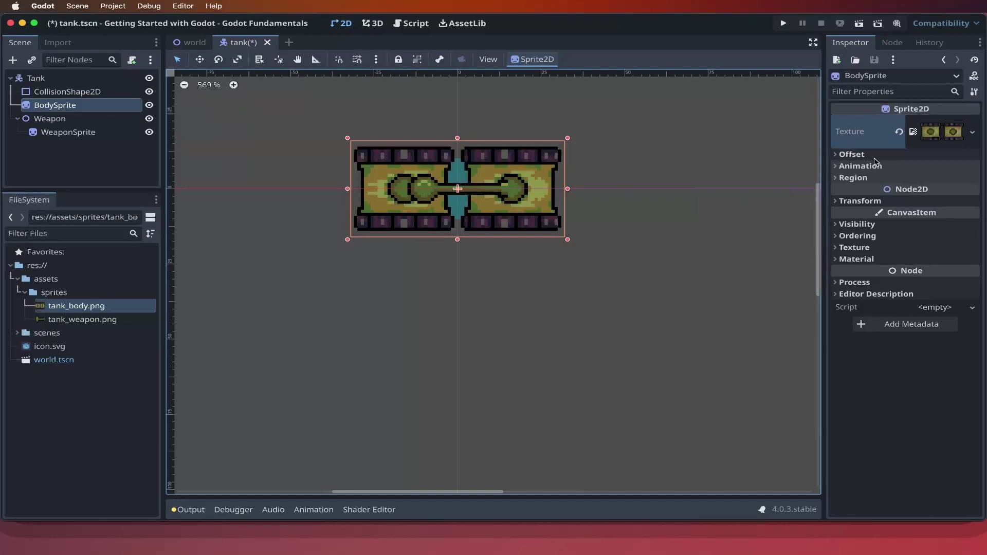
left_click(837, 167)
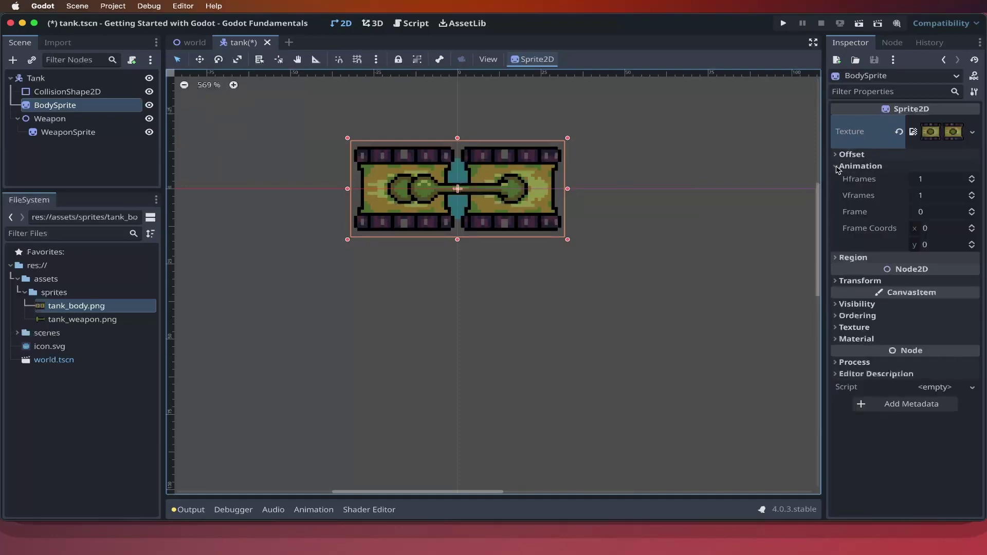
left_click(935, 180)
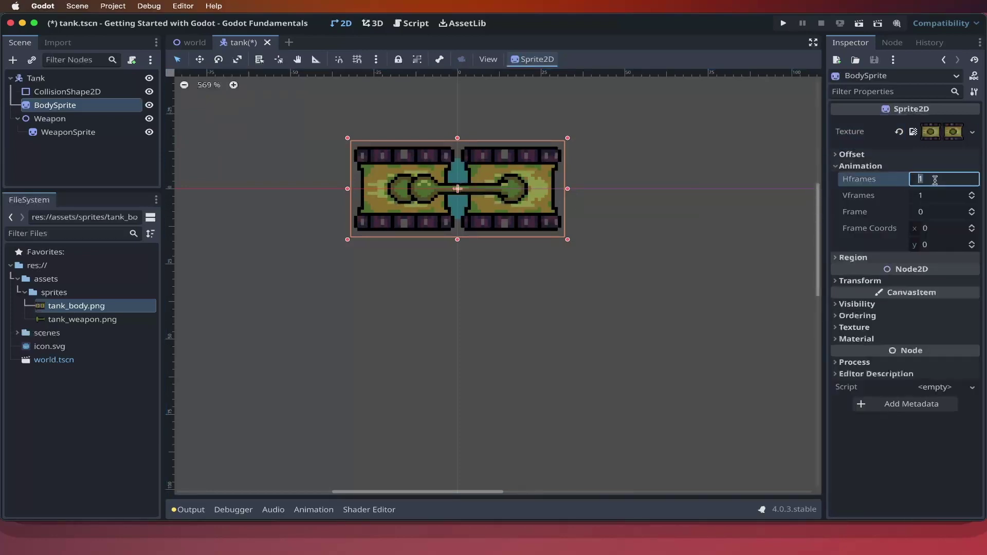
type("2")
key("Return")
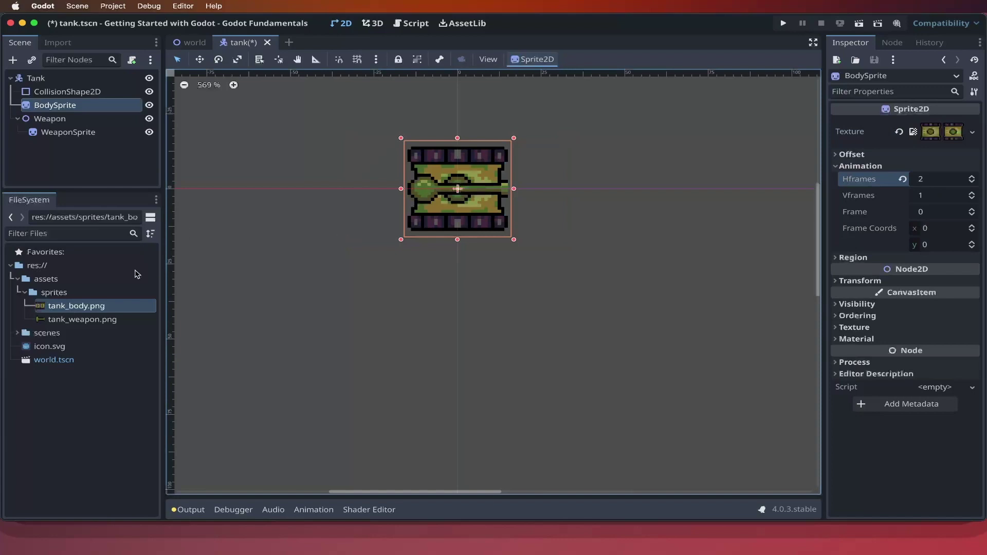
Shift the weapon sprite 6 px right and place its pivot at the turret centre.
left_click(103, 321)
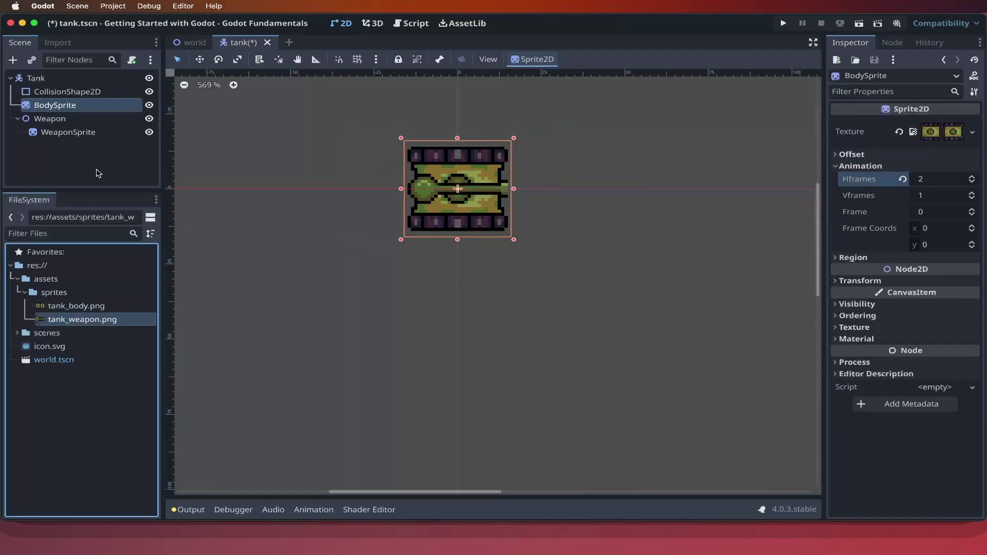
left_click(64, 119)
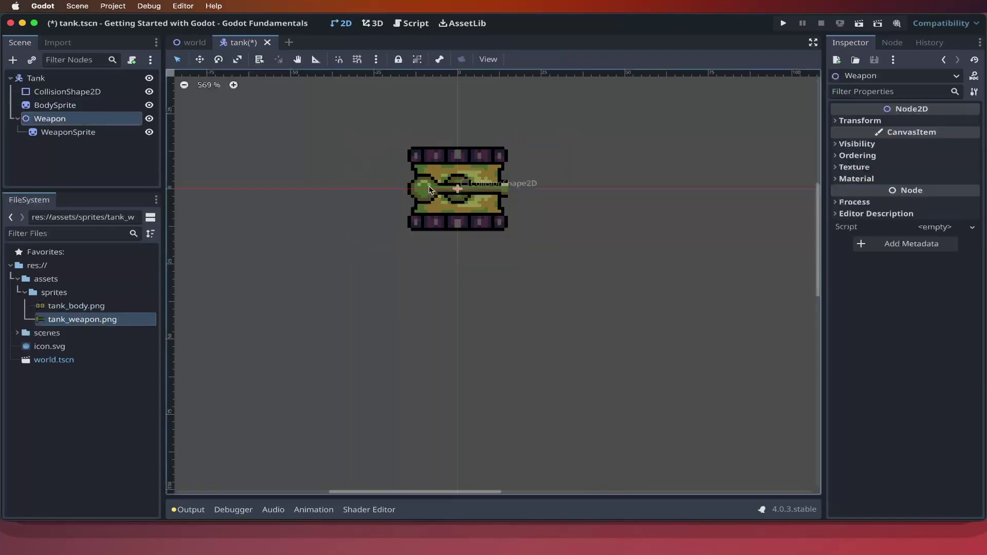
left_click_drag(429, 192, 459, 193)
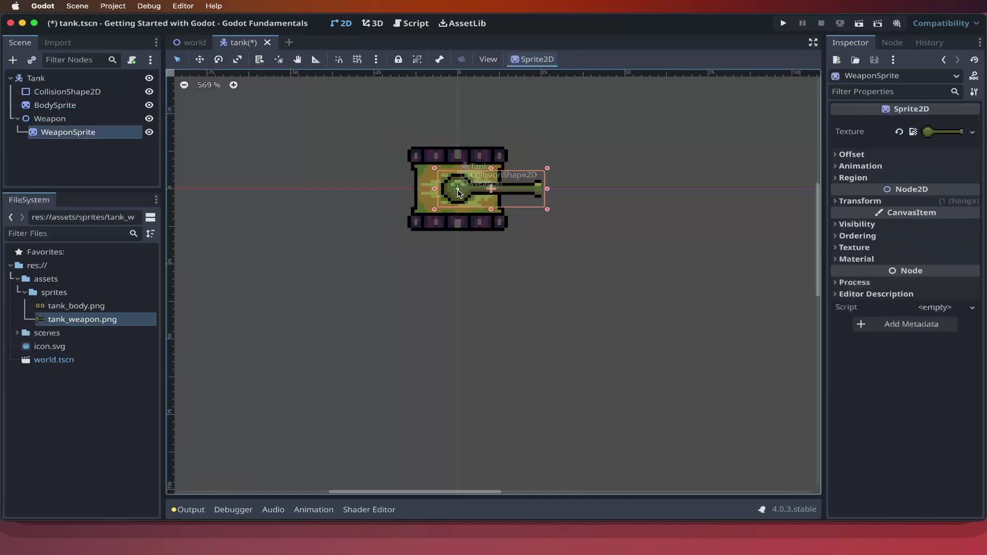
left_click(278, 61)
left_click(457, 189)
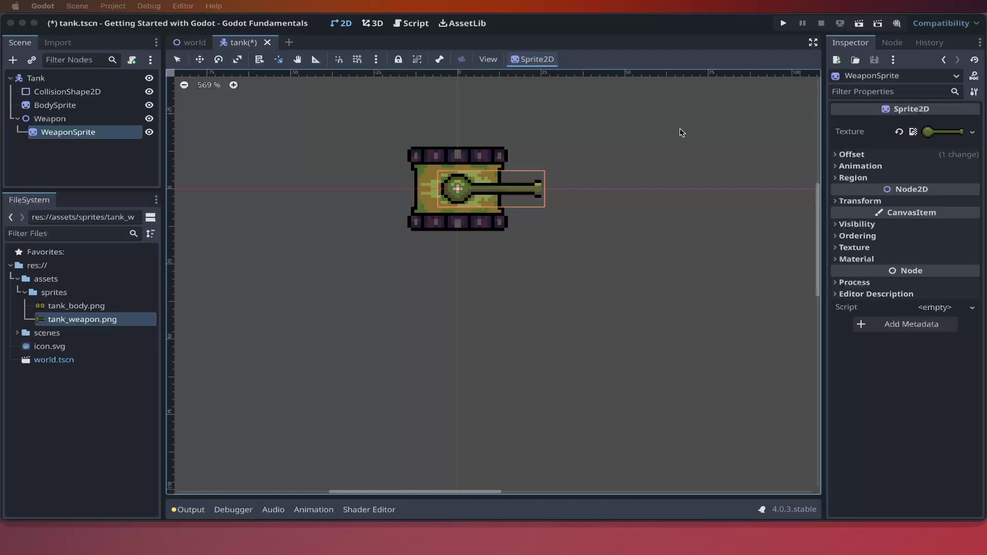
Add an AnimationPlayer child node under Tank.
left_click(38, 82)
left_click(35, 80)
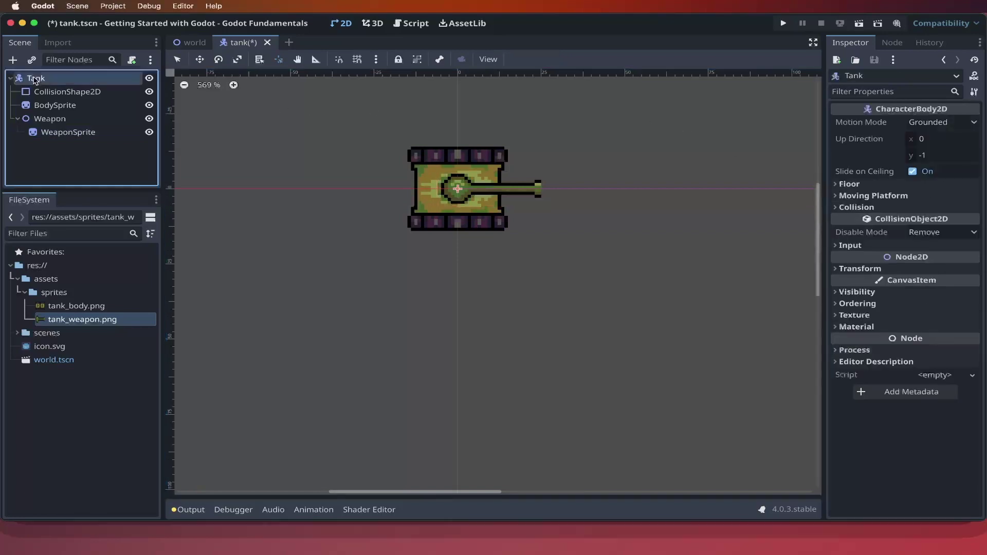
left_click(13, 60)
type("Anim")
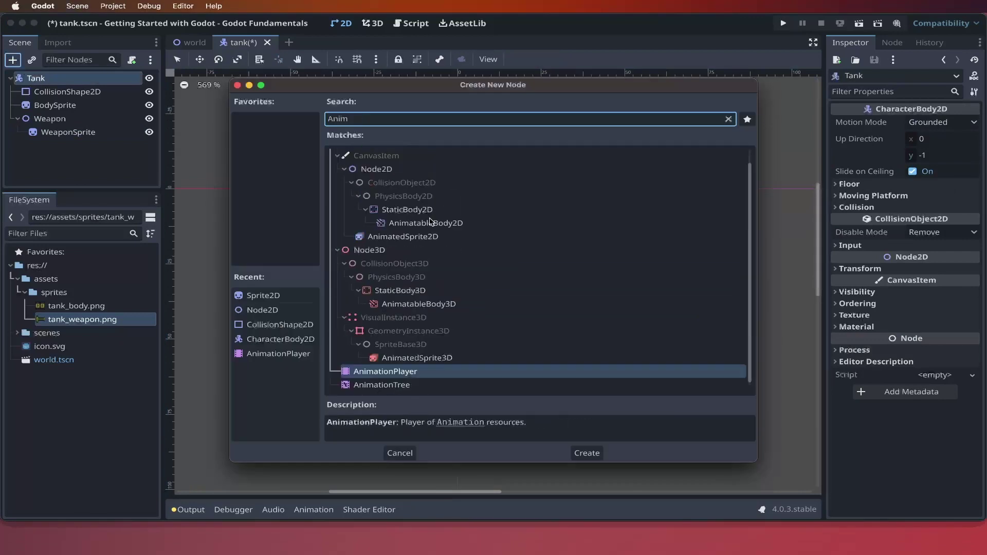
double_click(423, 374)
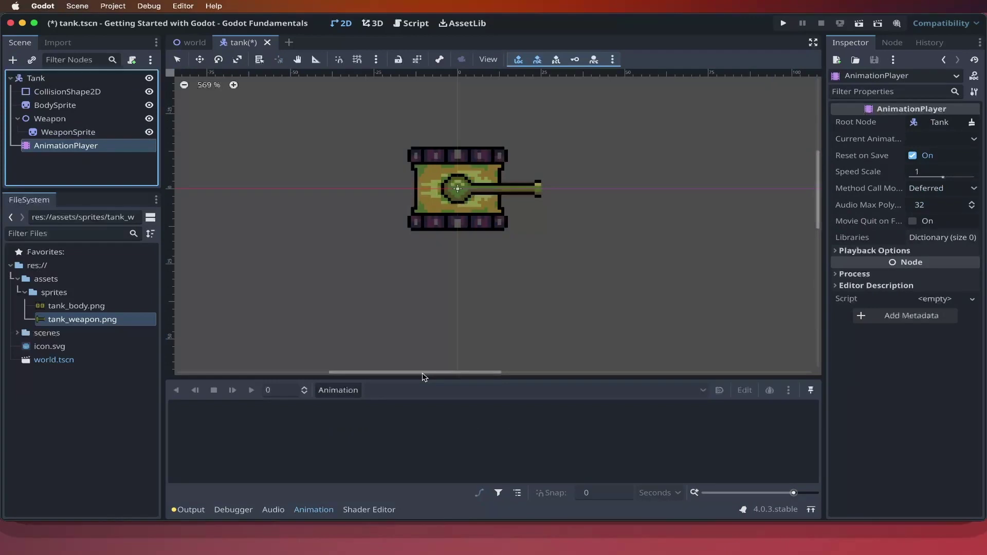
left_click(327, 511)
left_click(327, 510)
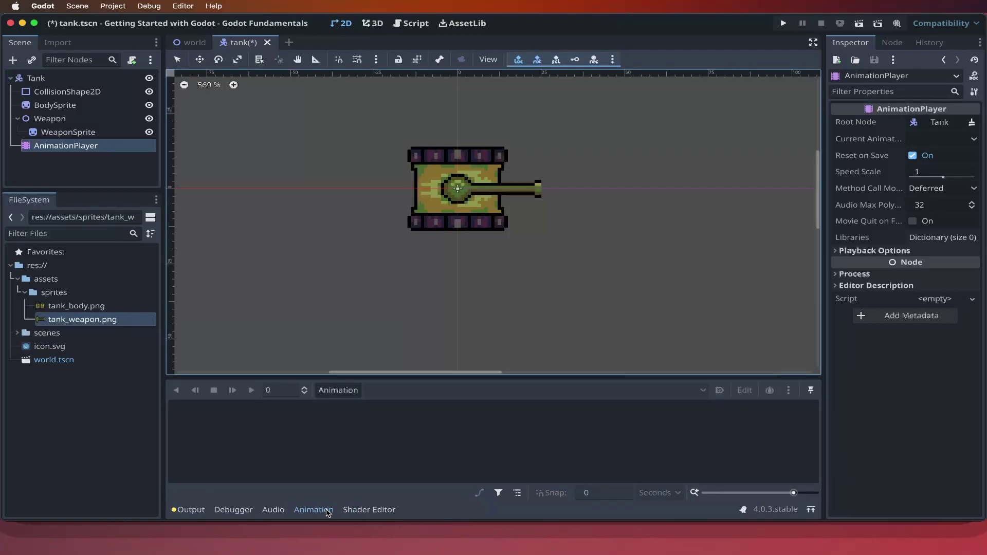
Create a new animation named idle in the AnimationPlayer.
left_click(331, 390)
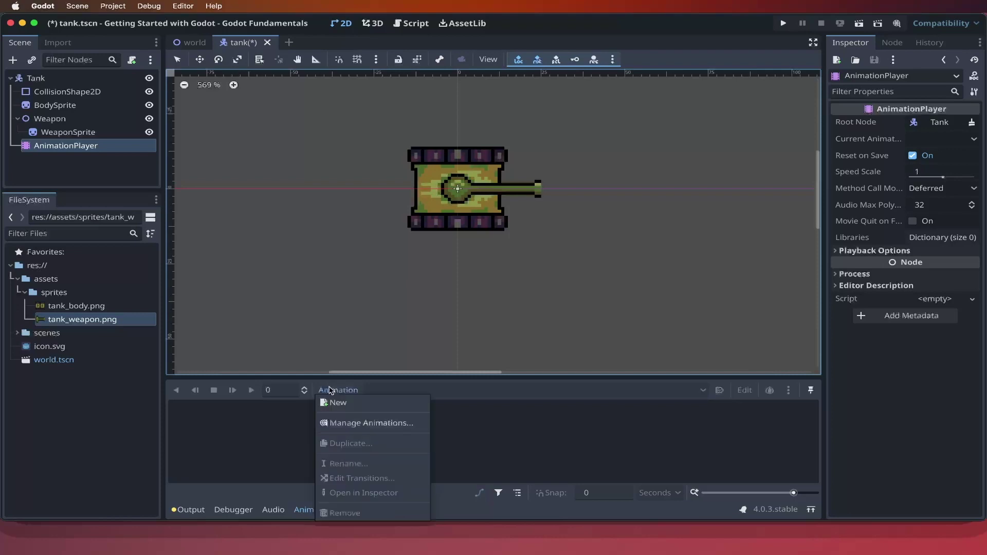
left_click(339, 404)
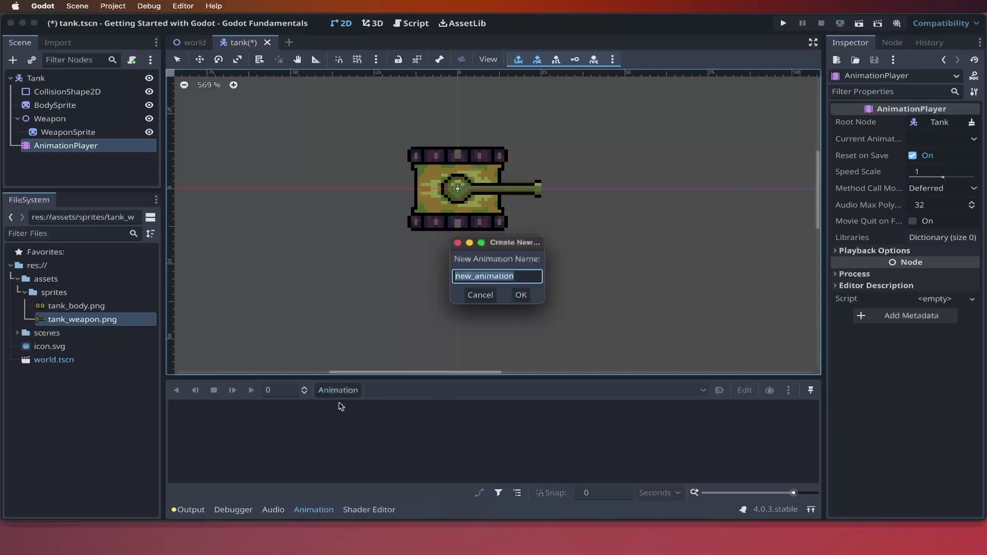
type("idle")
key("Return")
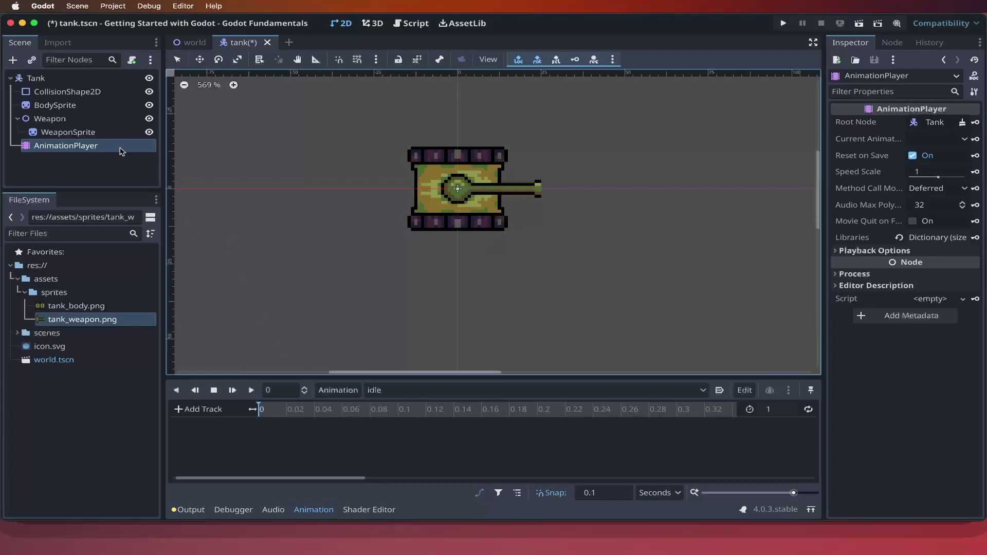
Key BodySprite's Frame property at time 0, creating its track in idle.
left_click(75, 106)
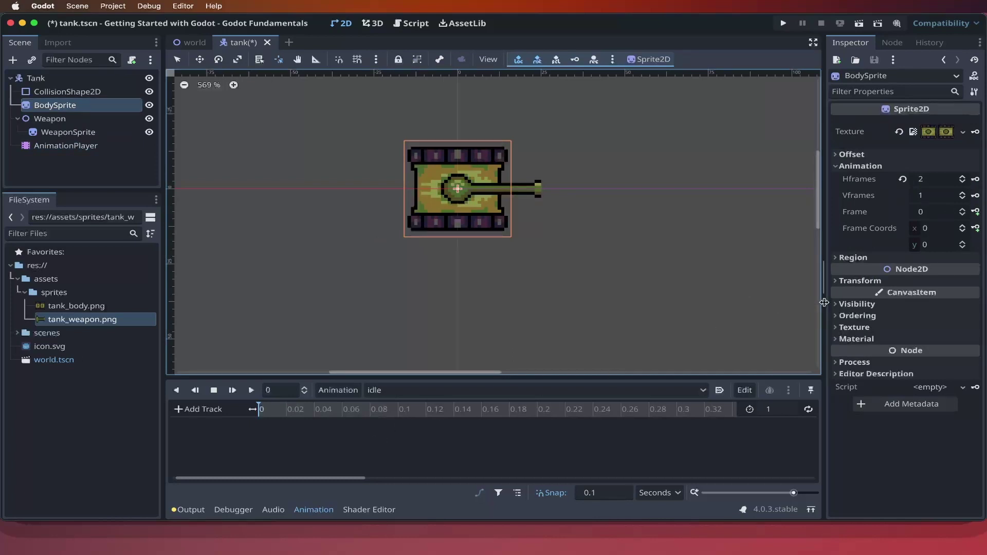
left_click(976, 212)
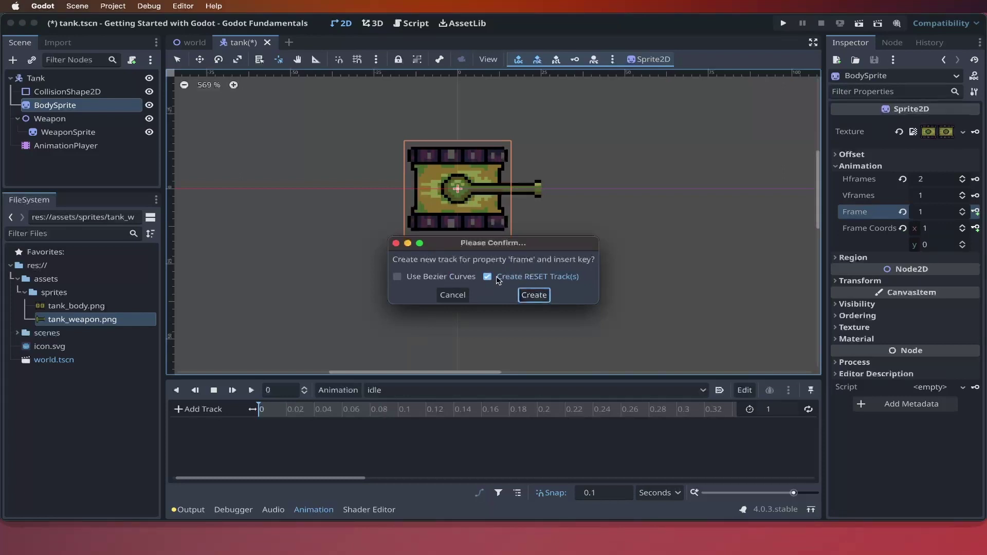
left_click(532, 295)
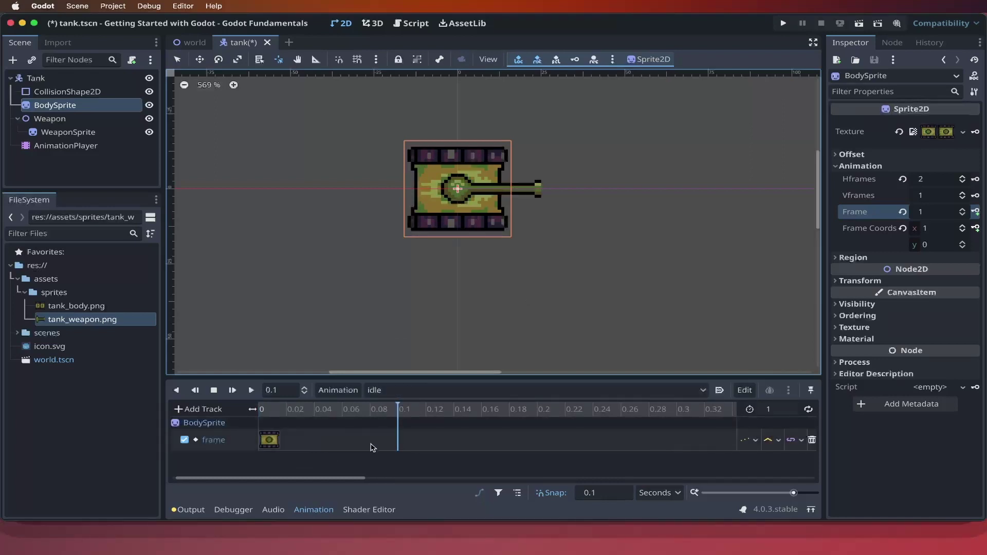
Create a new animation named move and key BodySprite's frame on a new track at 0.1 s.
left_click(338, 390)
left_click(337, 406)
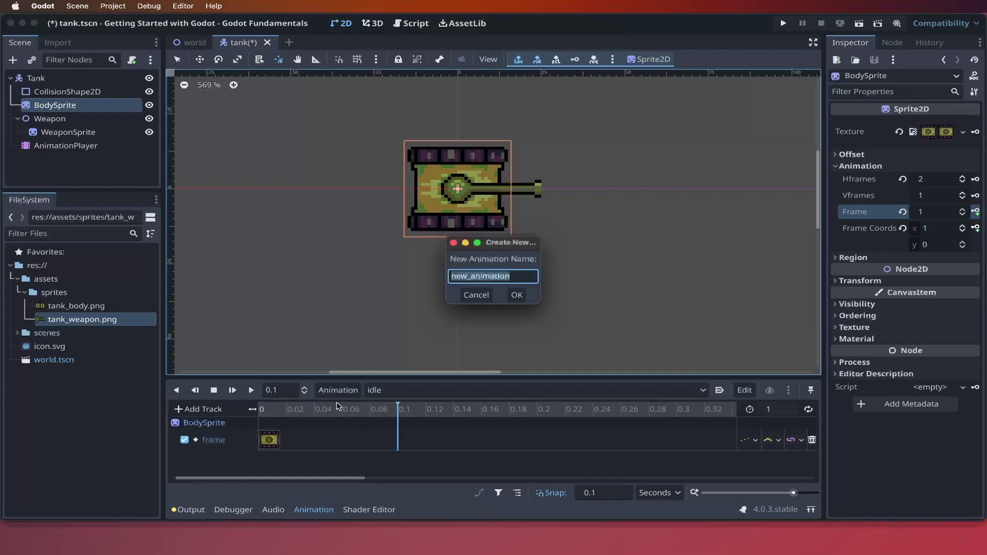
type("move")
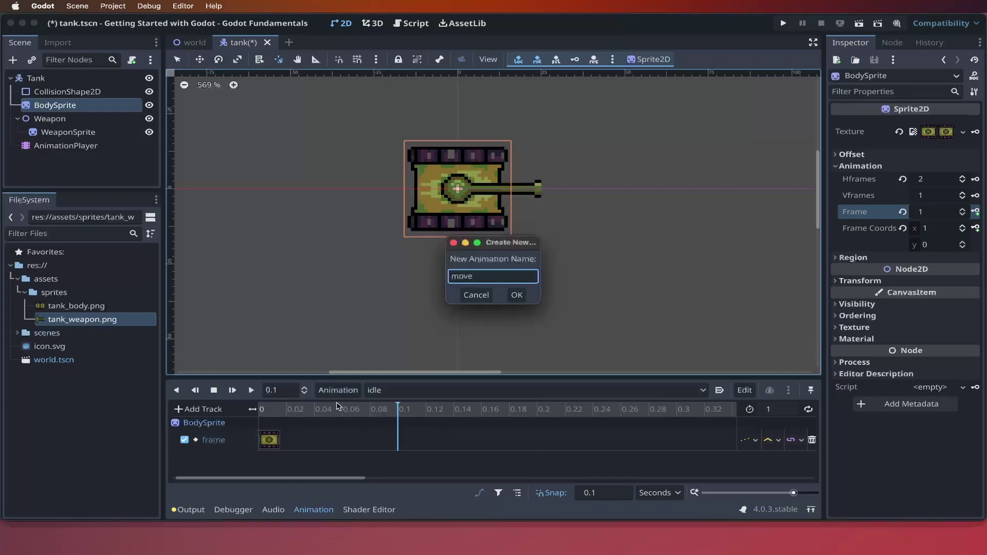
left_click(517, 294)
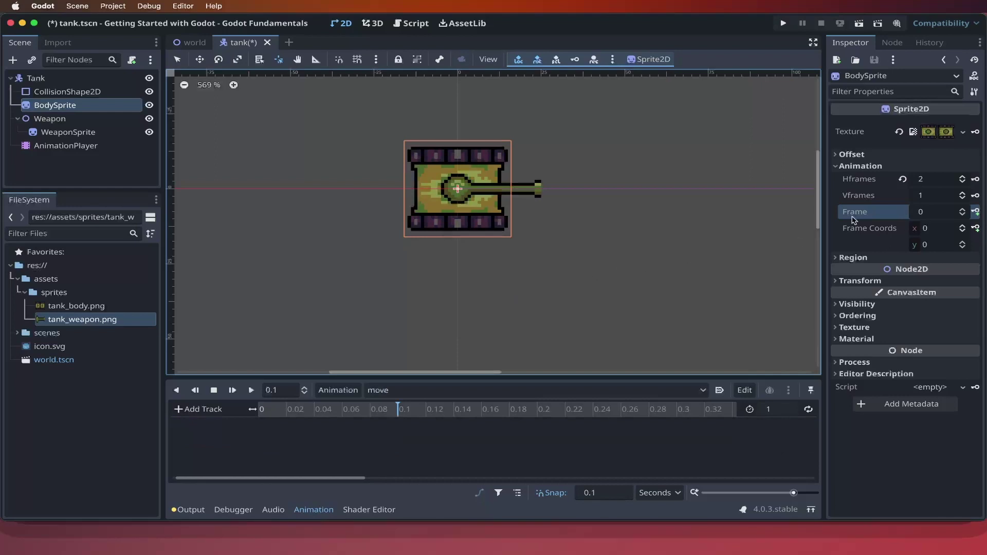
left_click(975, 212)
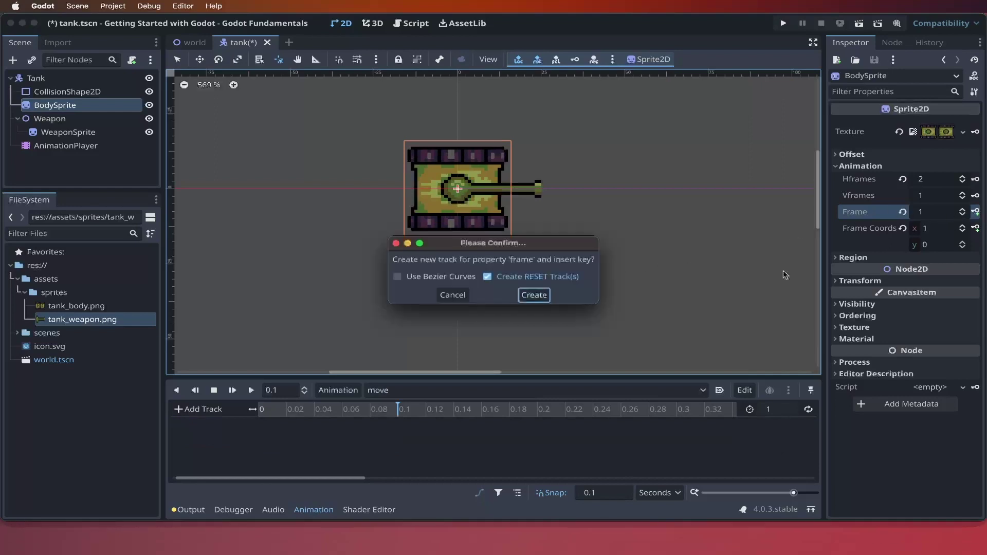
left_click(535, 295)
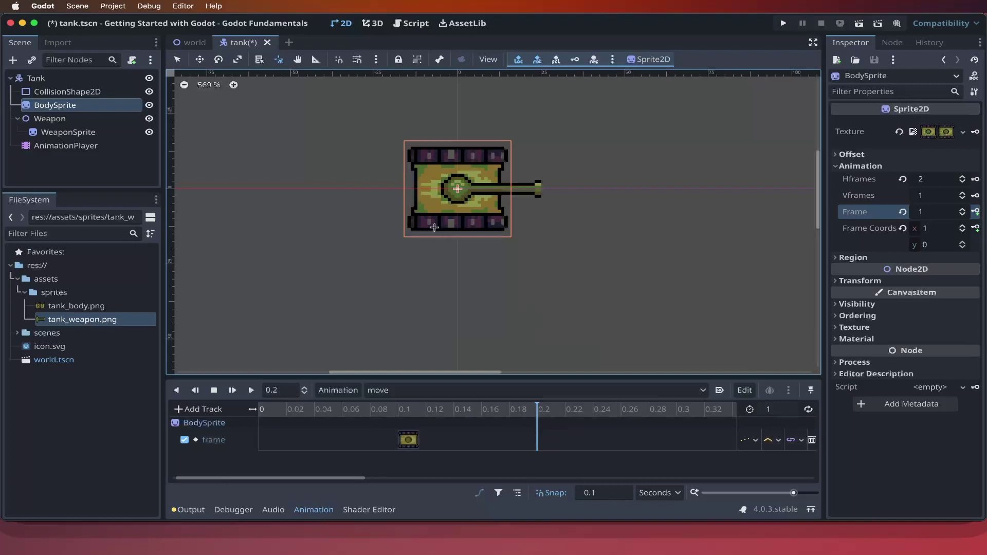
Set the move animation's length to 0.2 seconds.
left_click(780, 412)
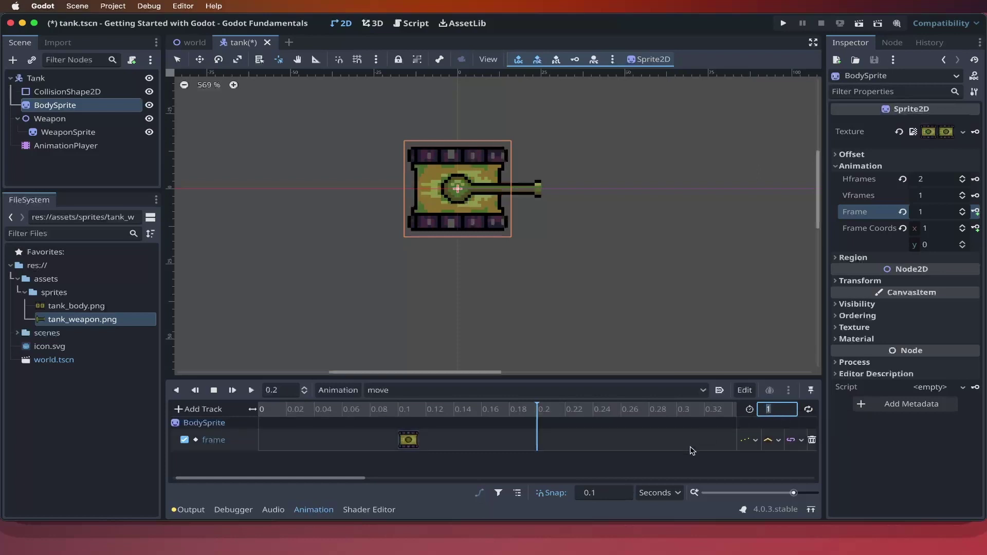
left_click(592, 493)
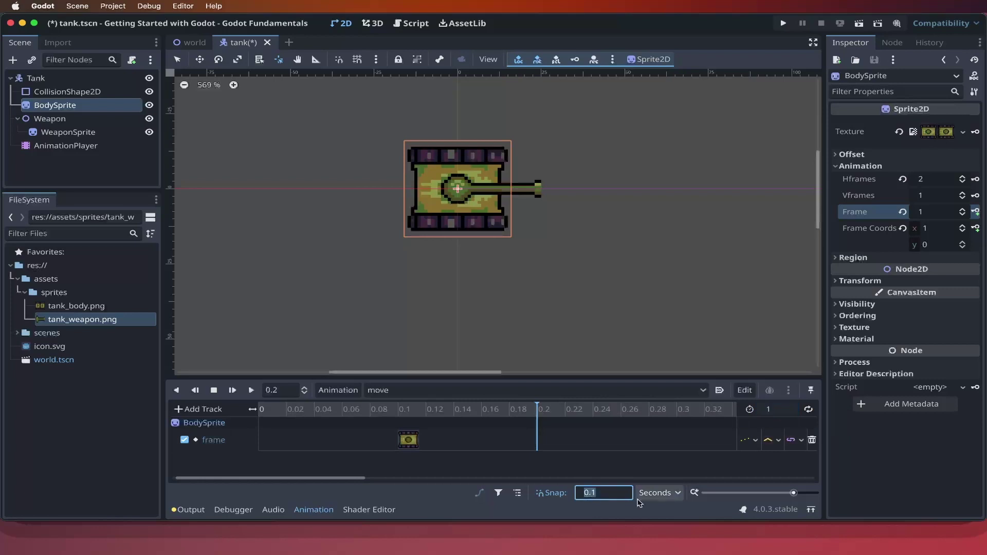
left_click(776, 414)
double_click(776, 414)
type("0.2")
key("Return")
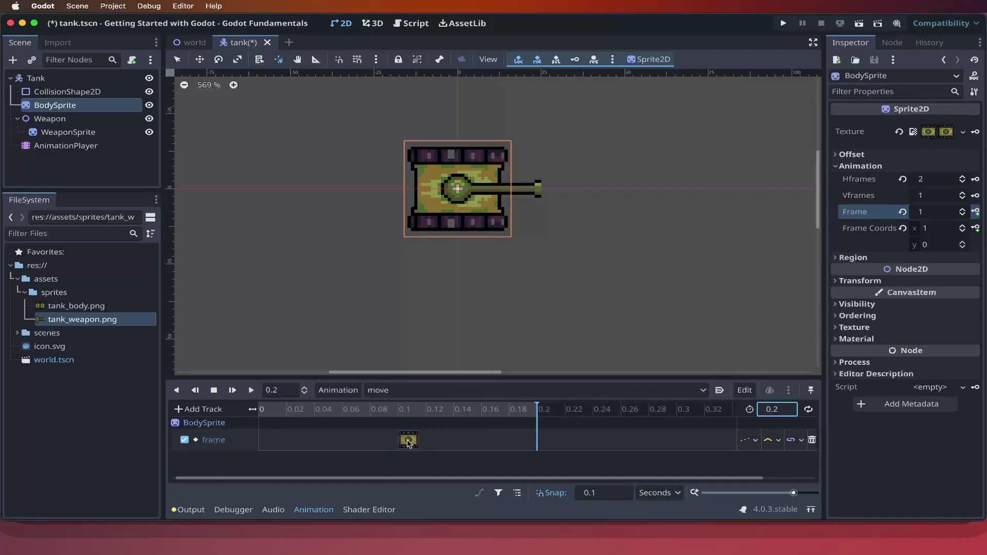
Drag the frame keyframe from 0.1 s to time 0.
left_click(458, 416)
left_click(282, 417)
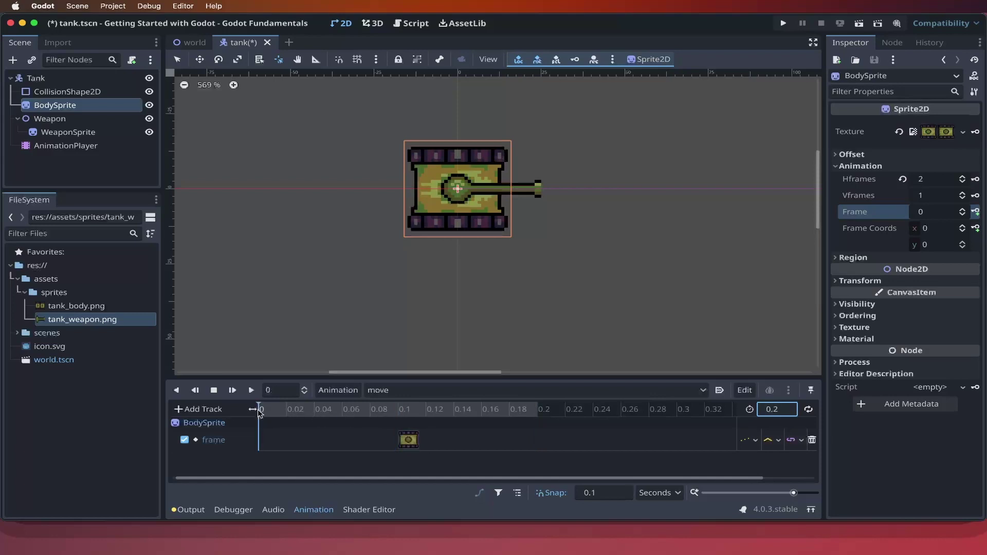
left_click_drag(412, 444, 296, 450)
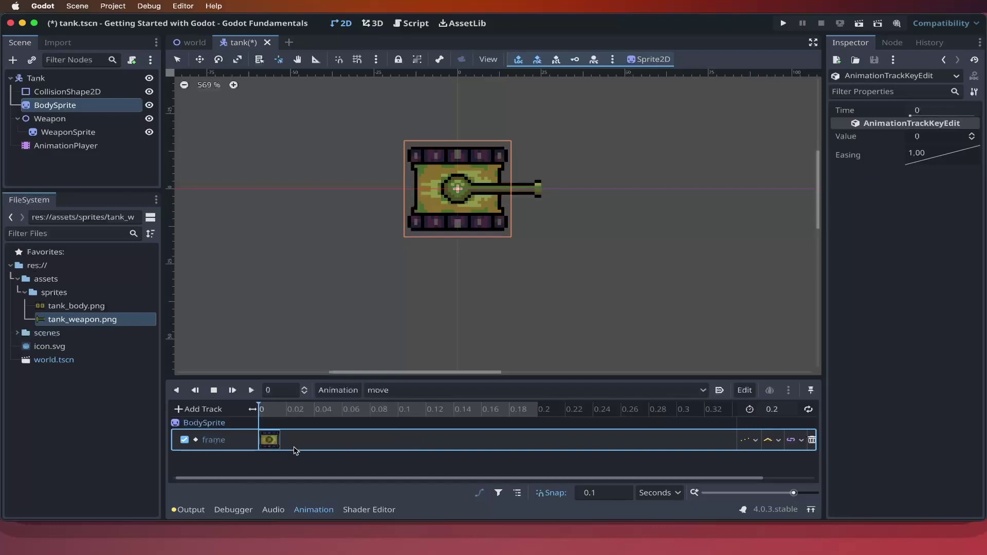
Key BodySprite frame 1 at 0.1 s and frame 0 at 0.2 s.
left_click(400, 412)
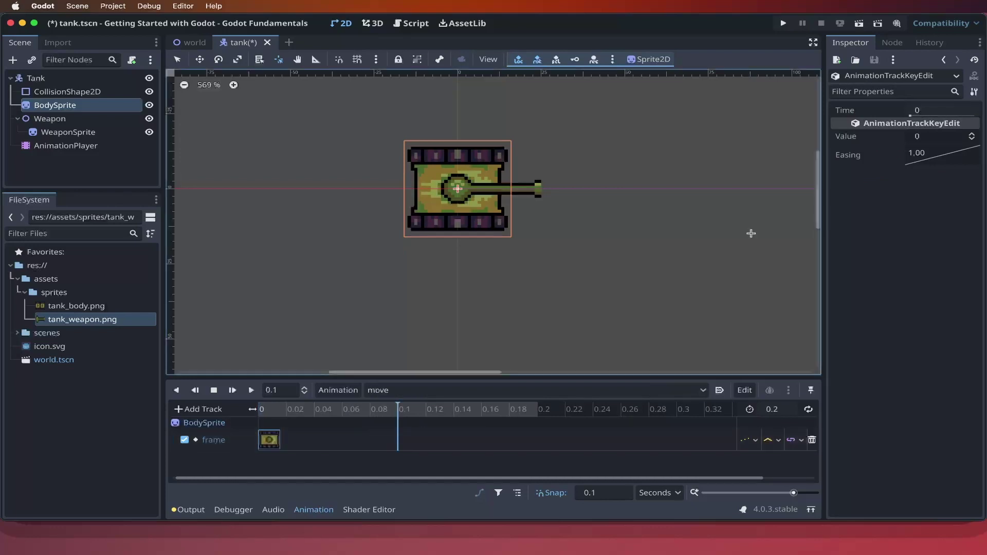
left_click(450, 163)
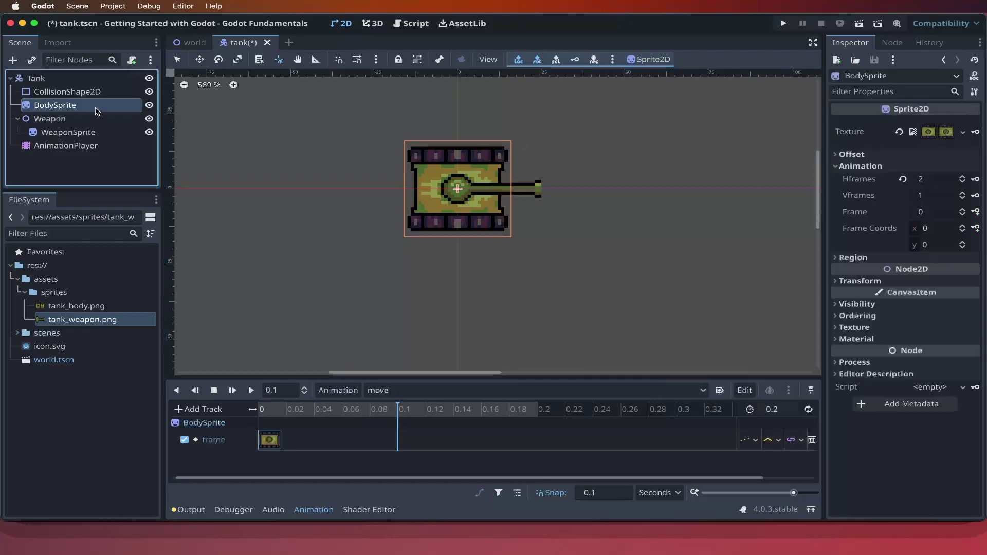
left_click(962, 209)
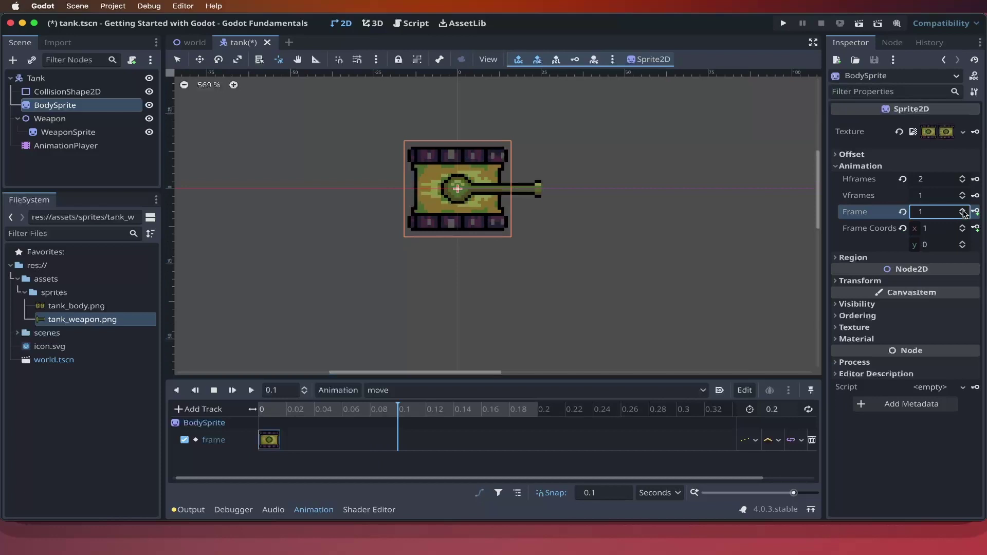
left_click(975, 212)
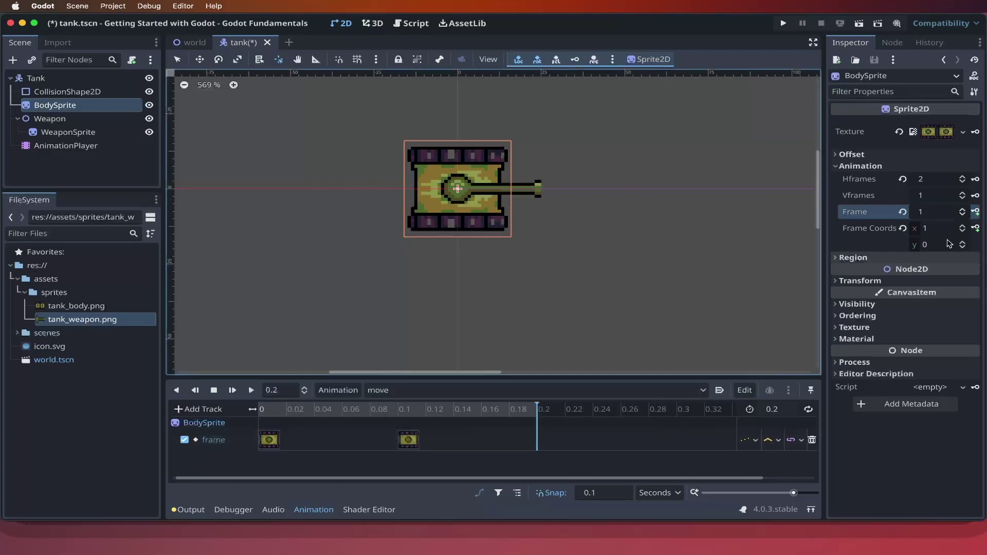
left_click(962, 215)
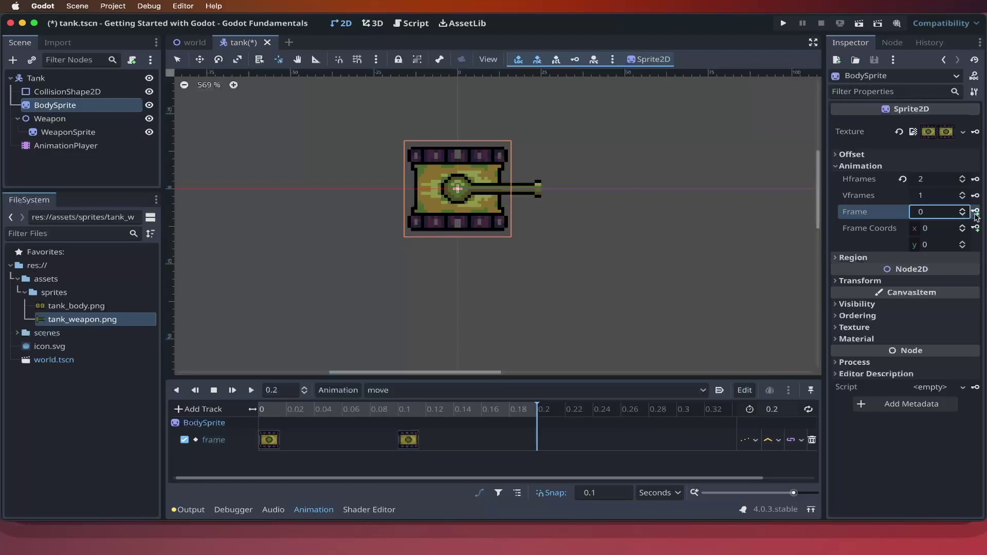
left_click(975, 212)
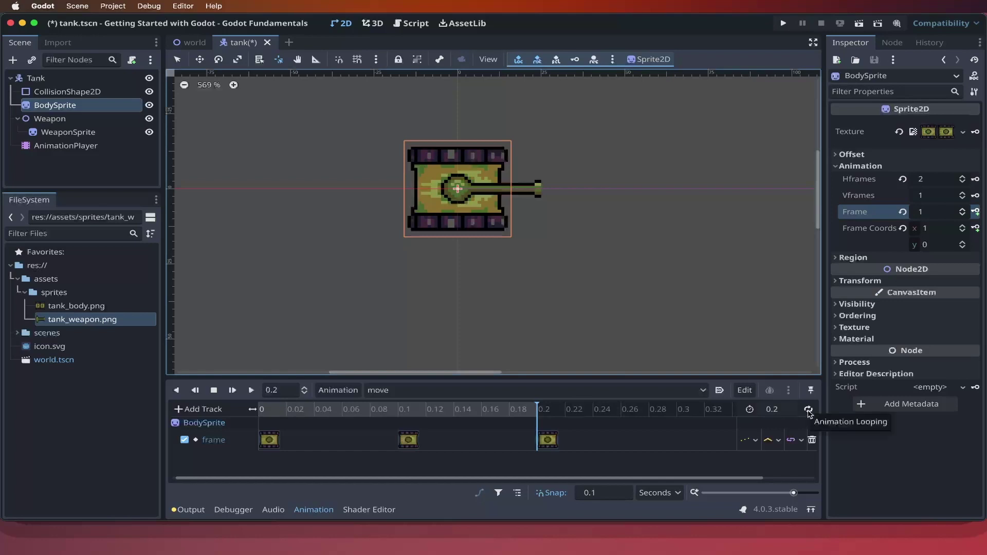
Turn on straight looping (not ping-pong) for the move animation.
left_click(808, 410)
left_click(808, 410)
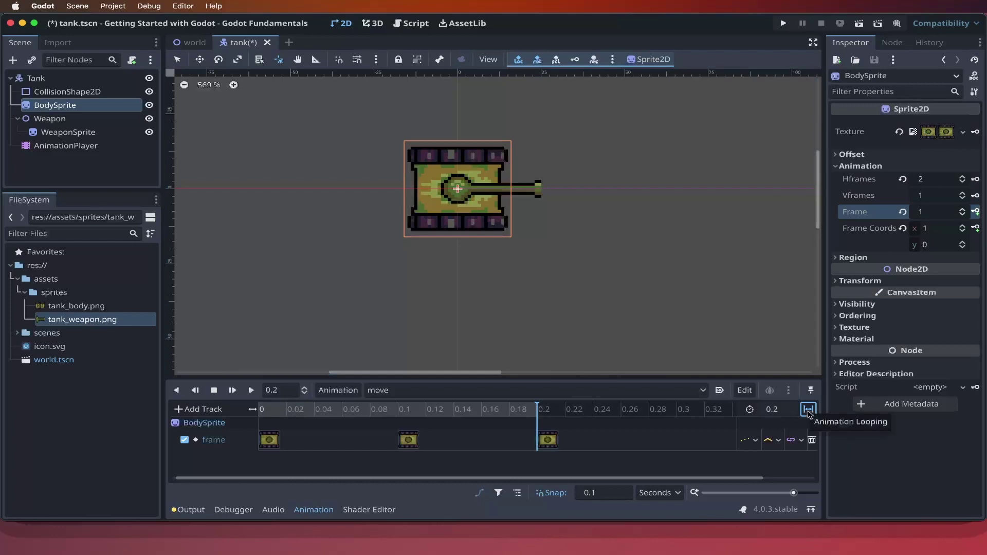
left_click(808, 410)
left_click(808, 410)
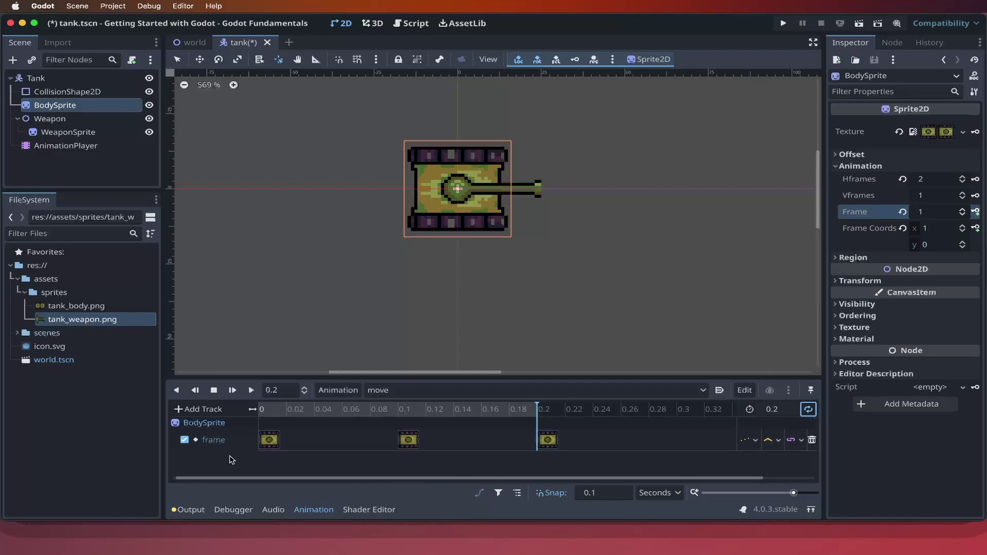
Preview the move animation, then stop playback on the first body frame.
left_click(252, 390)
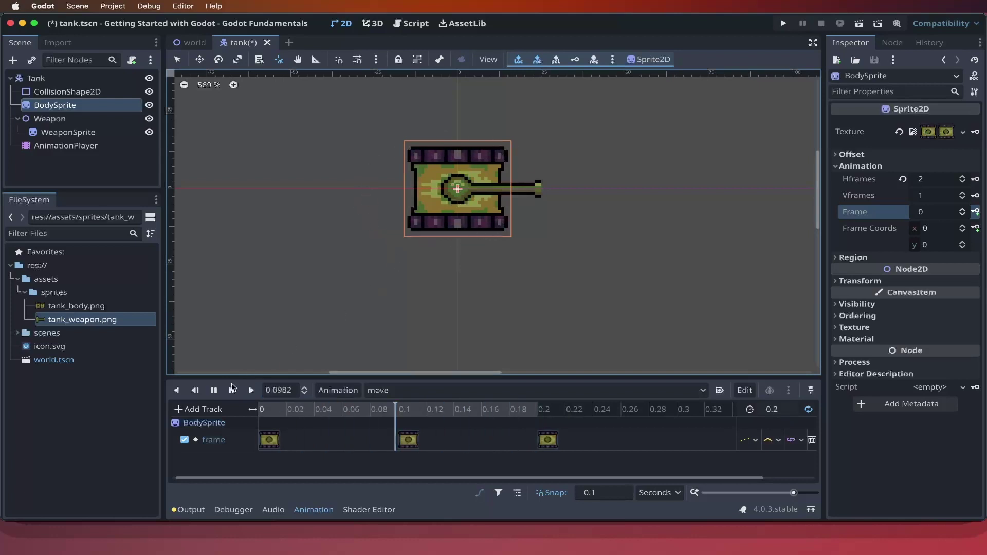
left_click(215, 391)
Save the Weapon branch as weapon.tscn in the scenes folder.
left_click(50, 119)
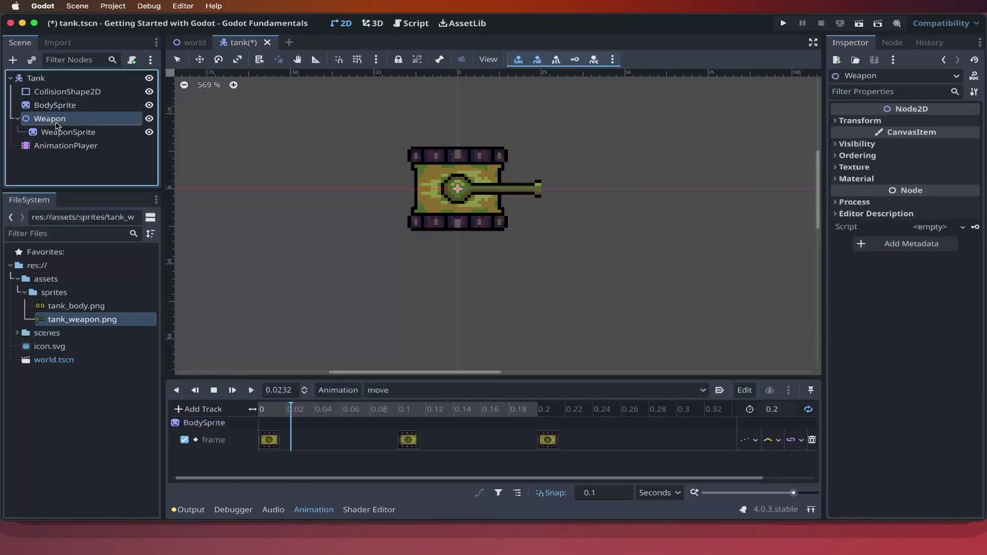
right_click(56, 126)
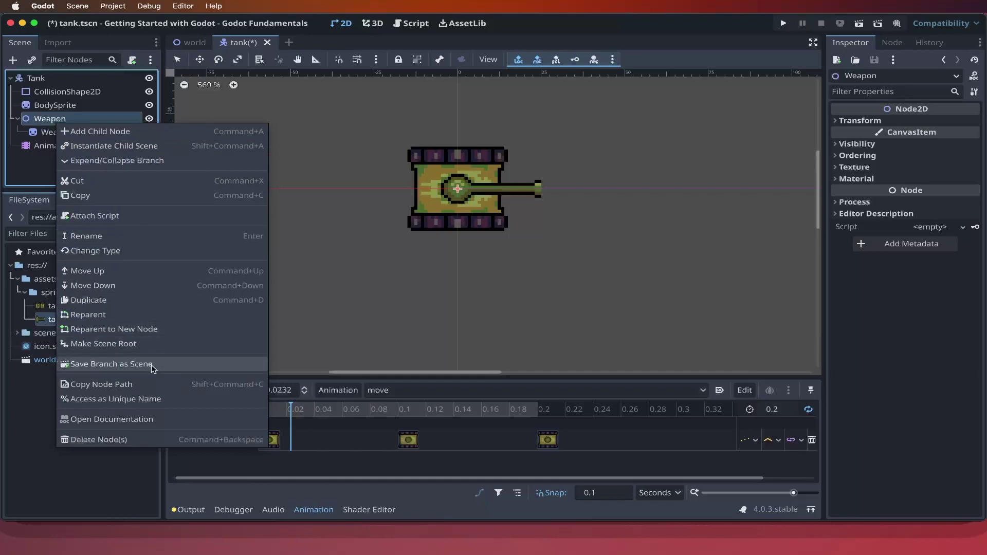
left_click(112, 364)
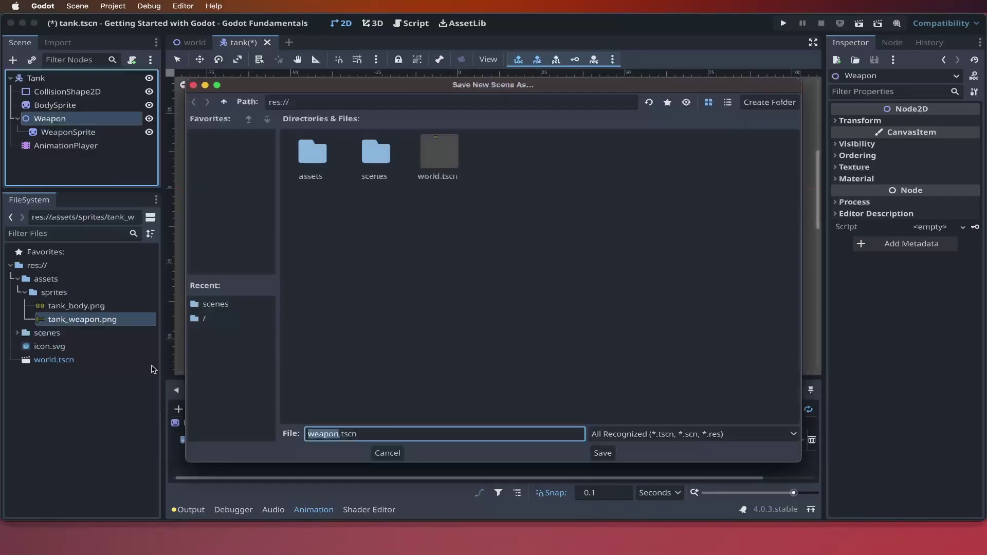
double_click(378, 169)
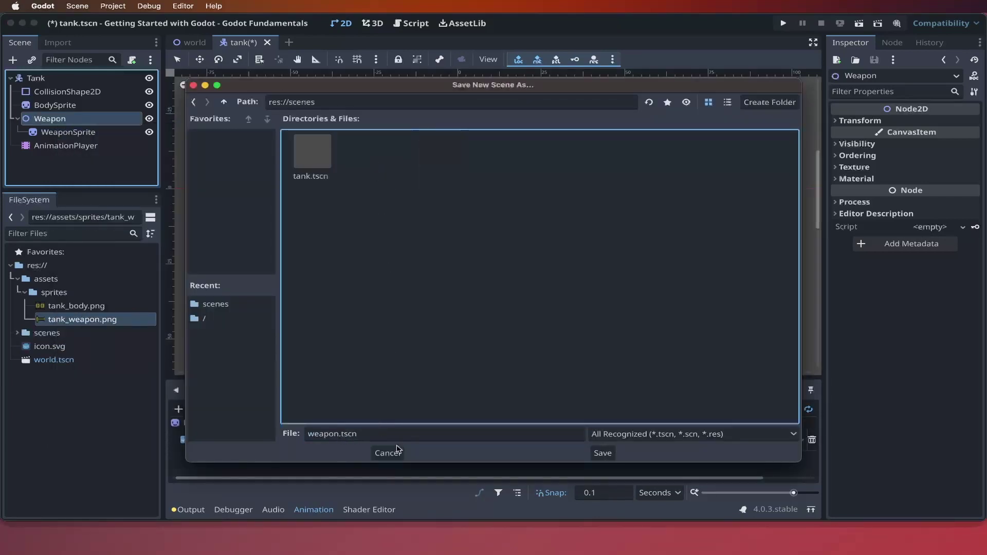
left_click(610, 457)
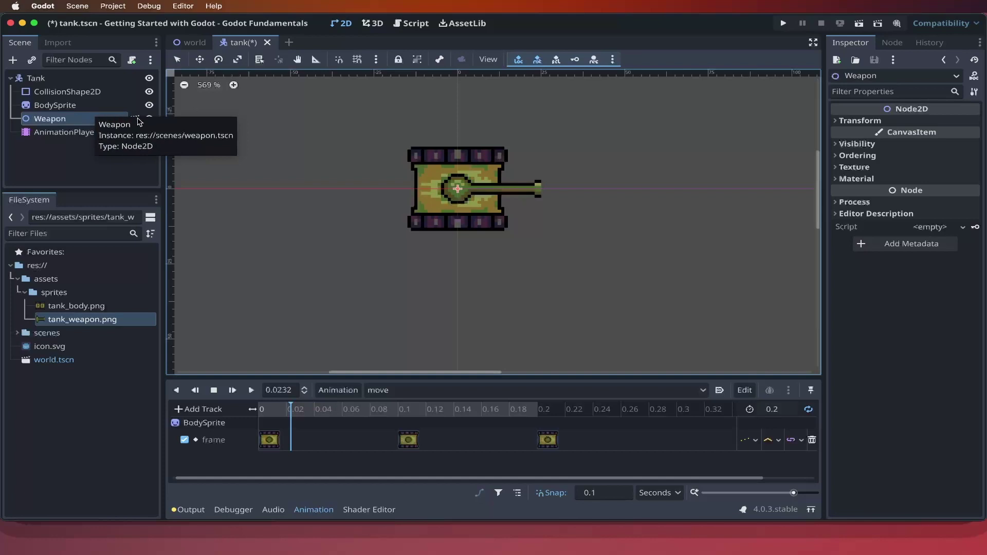
Open weapon.tscn in its own tab, then return to the Tank scene.
left_click(135, 119)
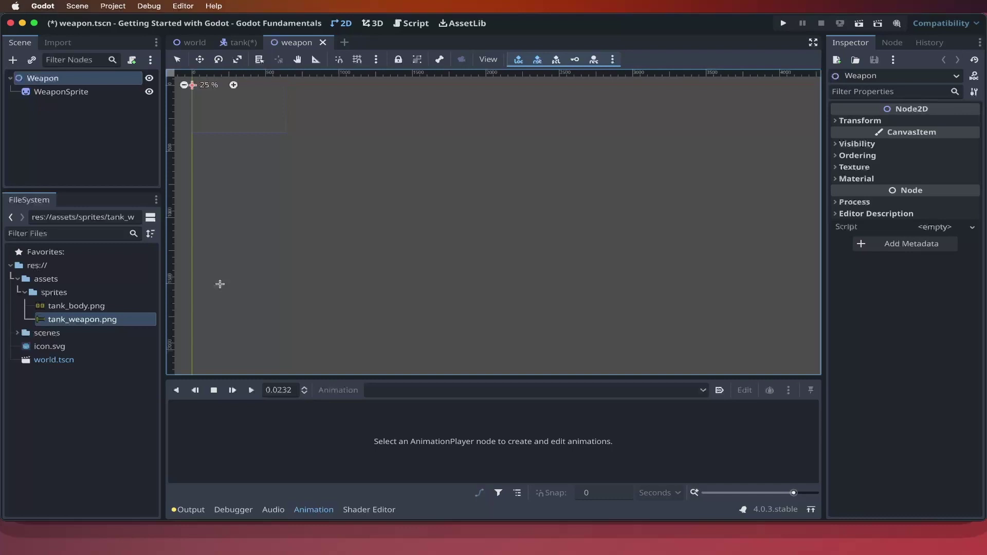
key("ctrl+shift+Tab")
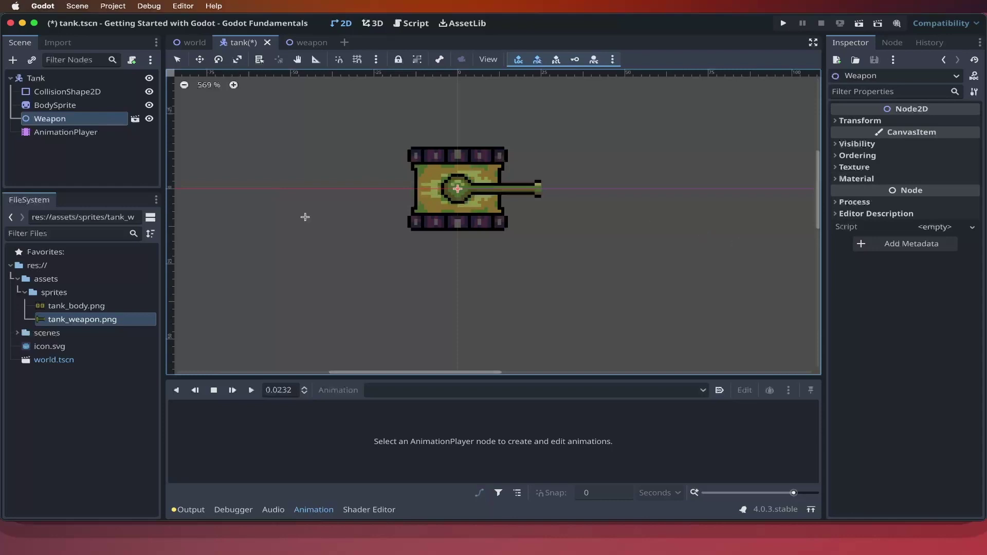
Select CollisionShape2D, show its rectangle size settings, and move it below Weapon in the tree.
left_click(56, 106)
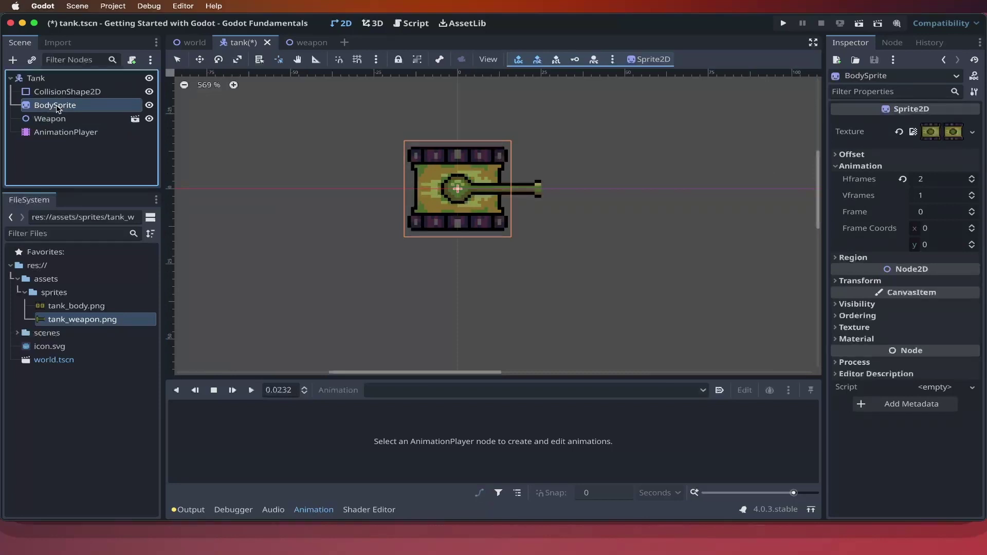
left_click(72, 92)
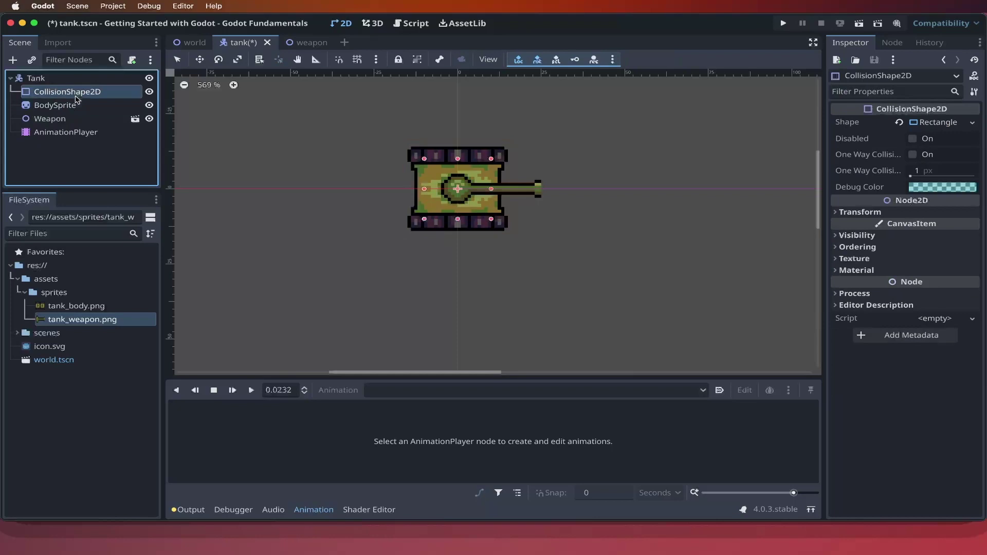
left_click(941, 126)
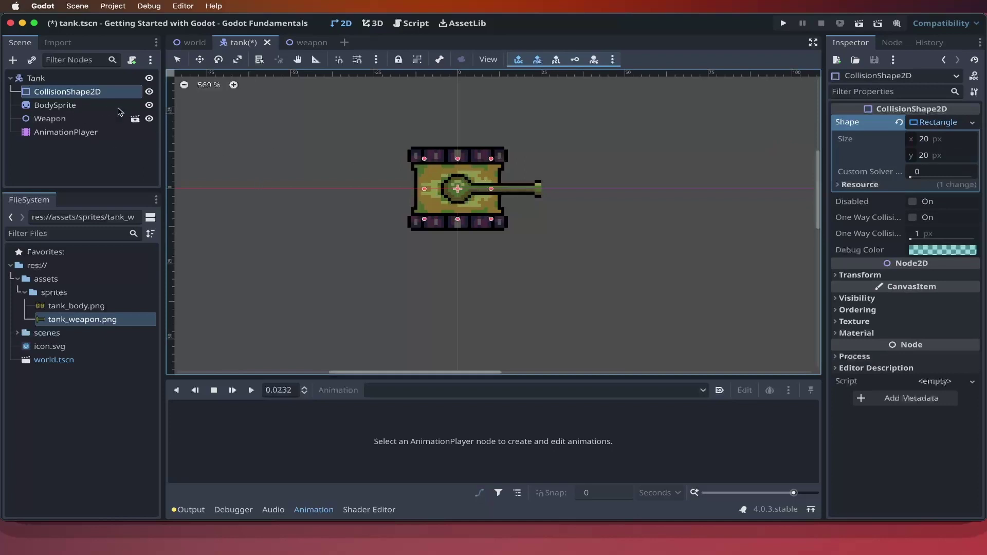
left_click_drag(94, 99, 93, 129)
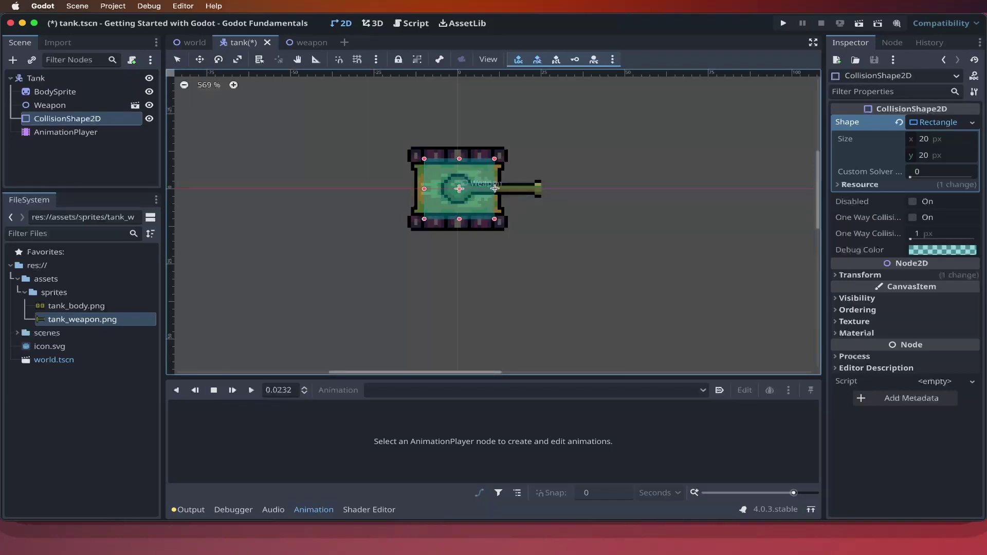
Resize the collision rectangle to 26 × 26 px covering the tank body.
left_click_drag(424, 189, 414, 189)
left_click_drag(457, 159, 457, 154)
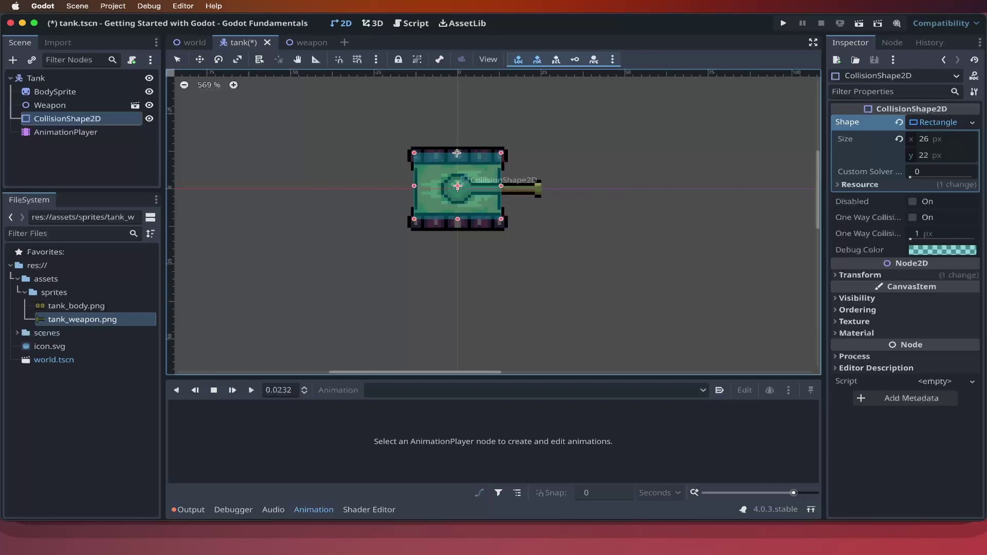
left_click_drag(457, 218, 458, 228)
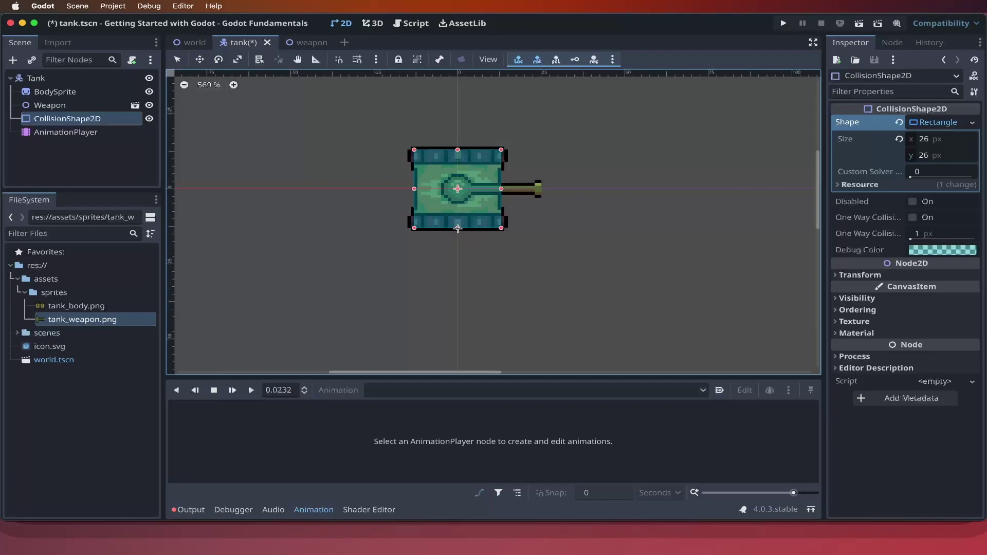
key("super+s")
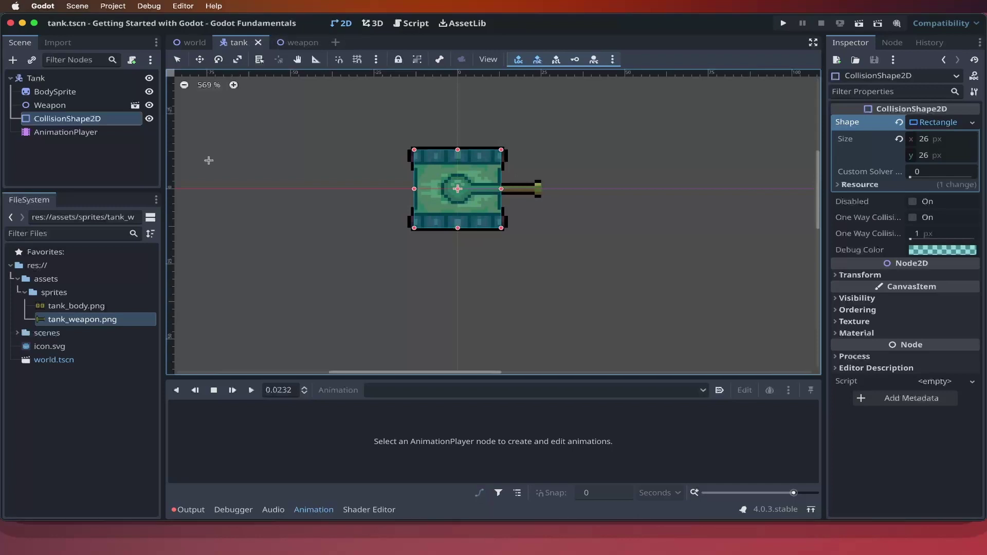